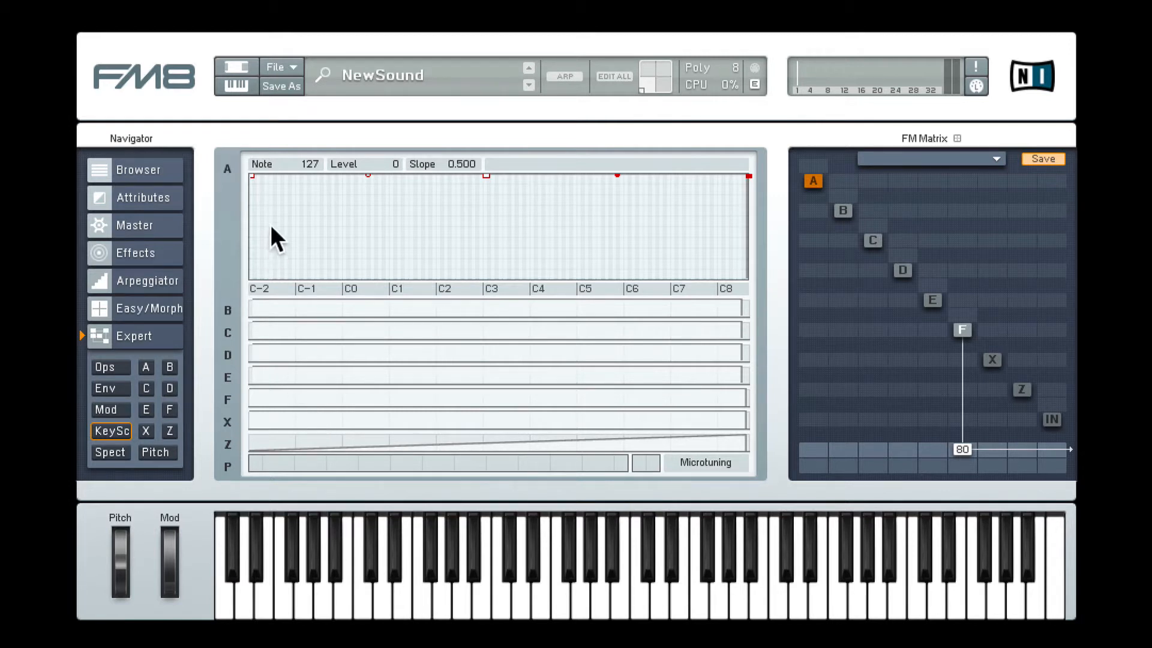
Step: Create a new sound and shape operator F's envelope into a decay reaching level 0 at about 11.96 seconds
click(278, 65)
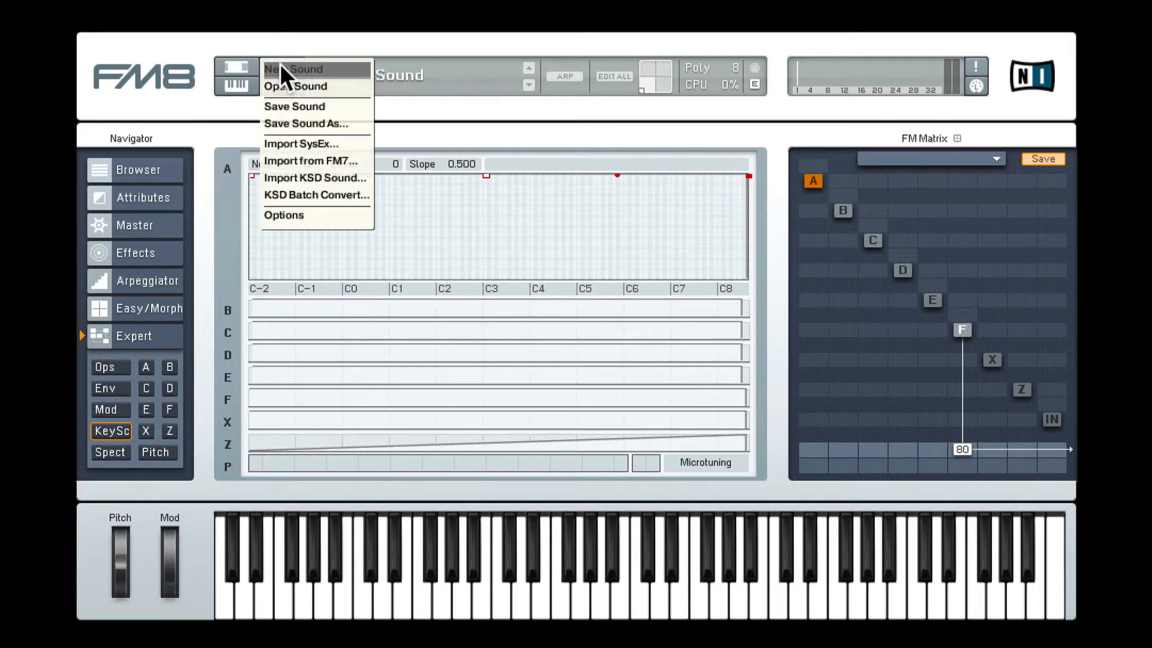
click(309, 71)
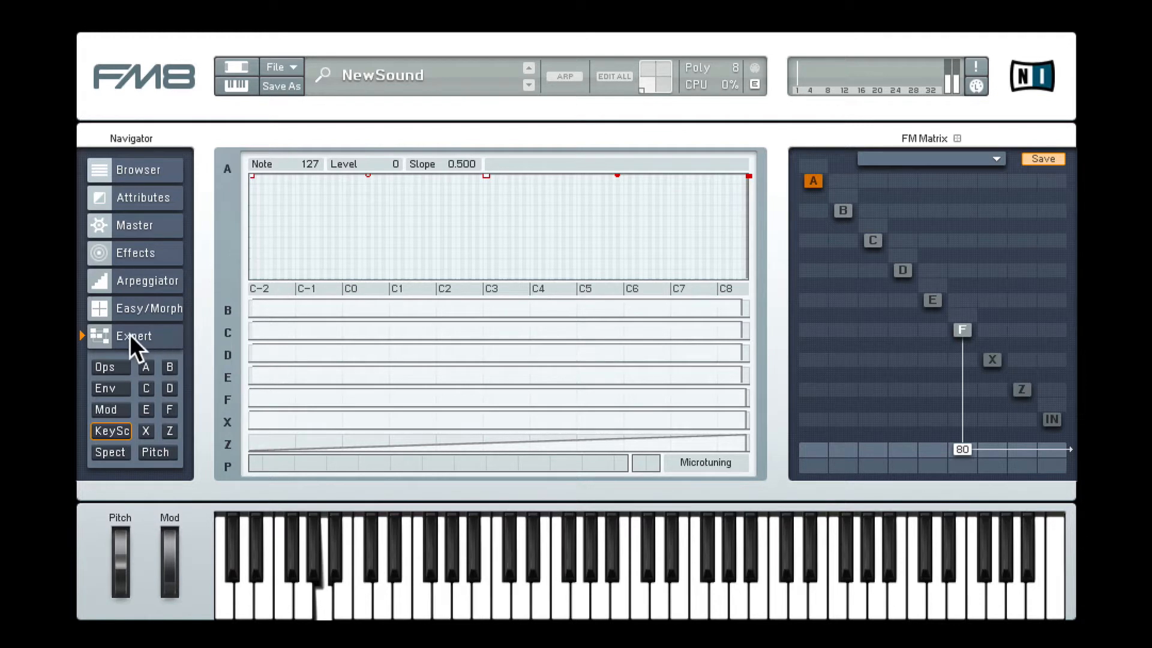
click(960, 331)
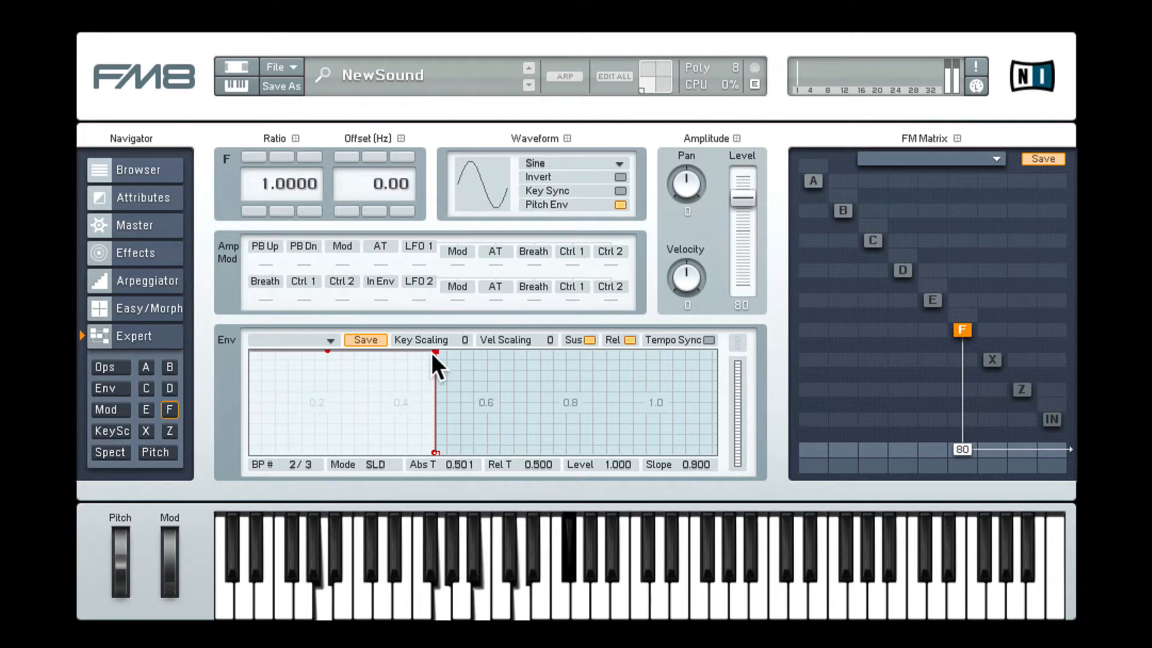
drag(450, 366, 370, 437)
drag(318, 349, 390, 374)
mouse_move(450, 395)
mouse_down()
mouse_move(396, 457)
mouse_move(332, 377)
mouse_move(436, 393)
mouse_move(408, 443)
mouse_move(383, 432)
mouse_move(374, 408)
mouse_up()
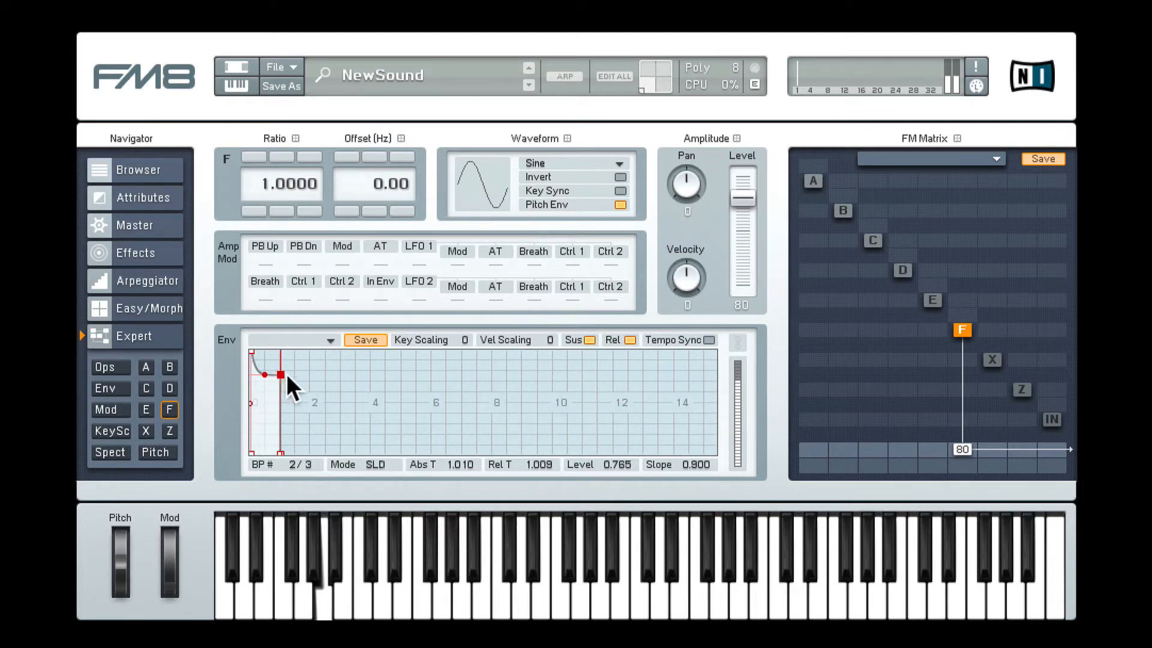
drag(279, 373, 611, 462)
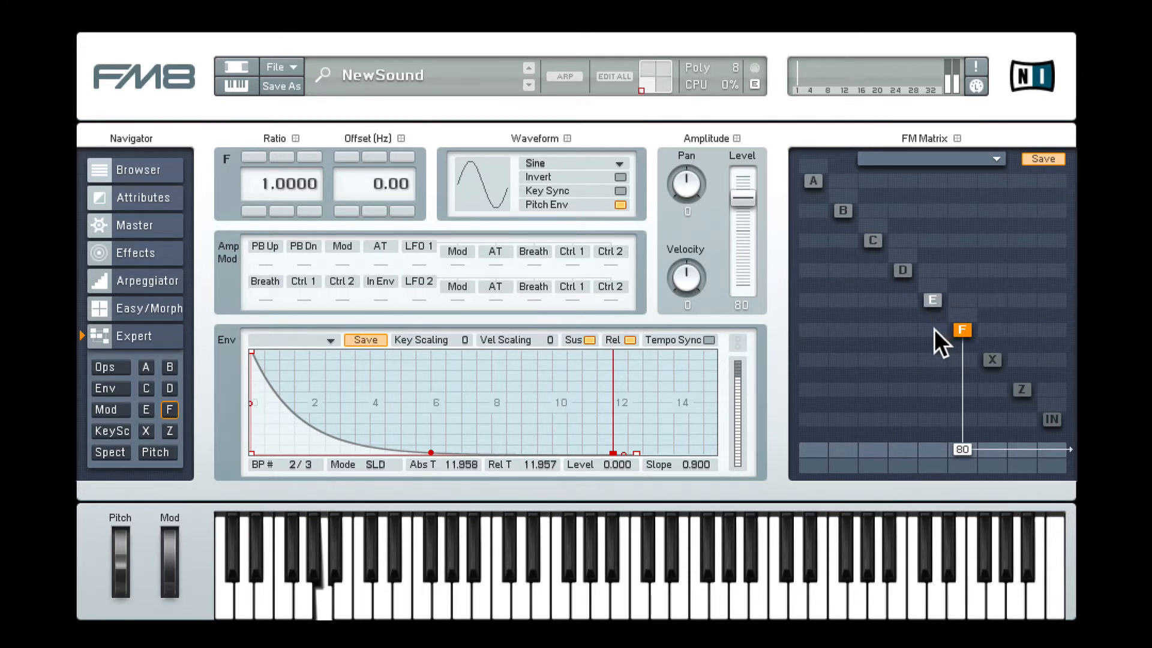
Step: Modulate operator F with operator E at 40 and make E's envelope decay to level 0 at about 11.96 seconds
drag(929, 328, 947, 290)
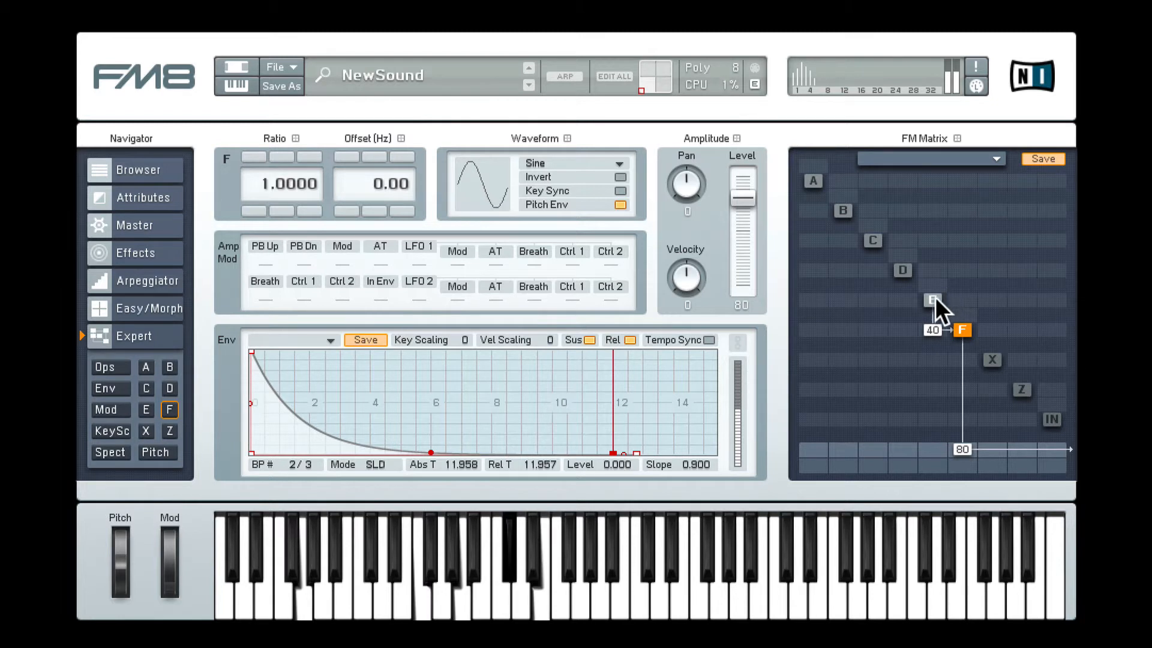
click(931, 298)
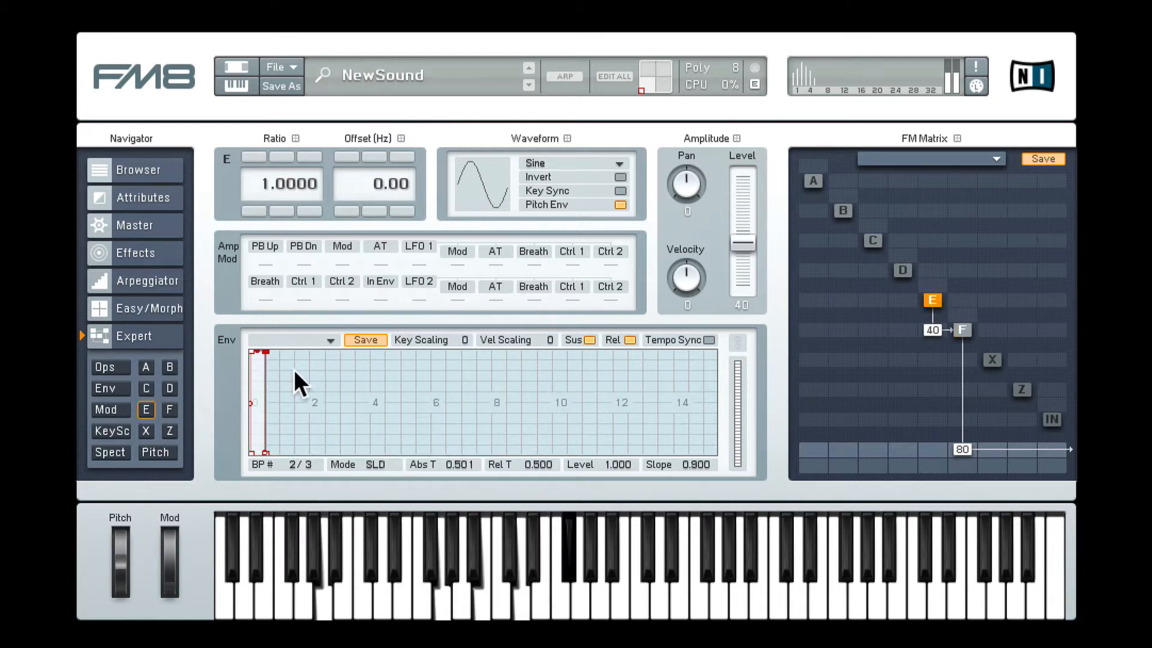
drag(266, 350, 611, 468)
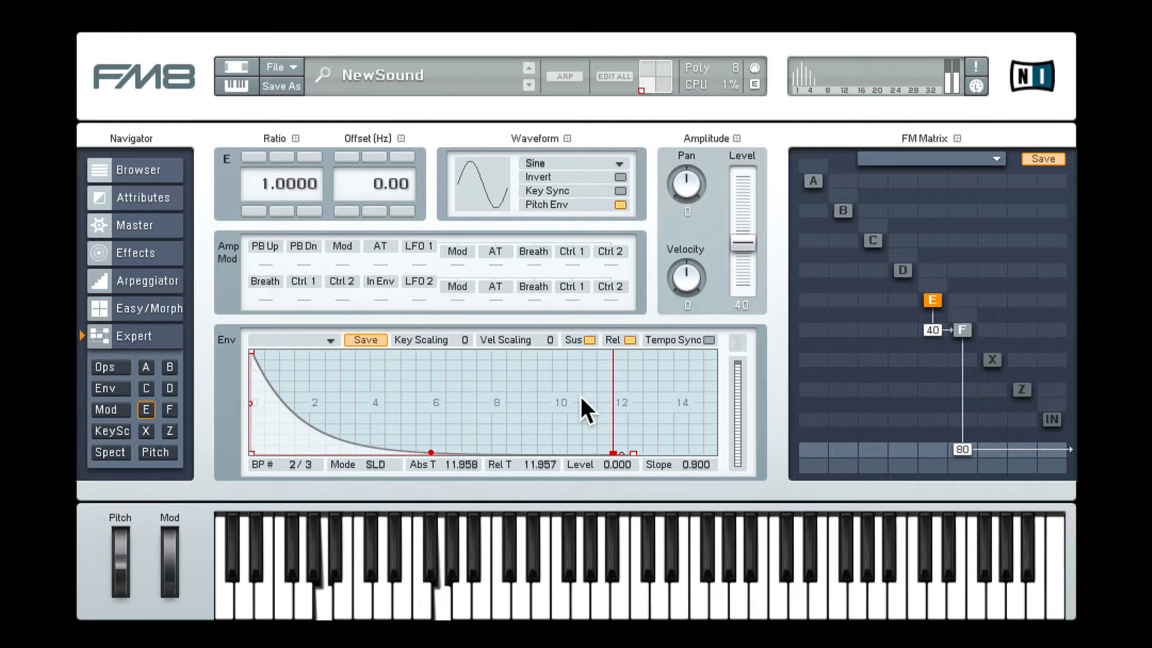
Step: Set operator F's output level to 50 and send operator D to the output at 47
mouse_move(962, 445)
mouse_down()
mouse_move(960, 471)
mouse_move(965, 451)
mouse_up()
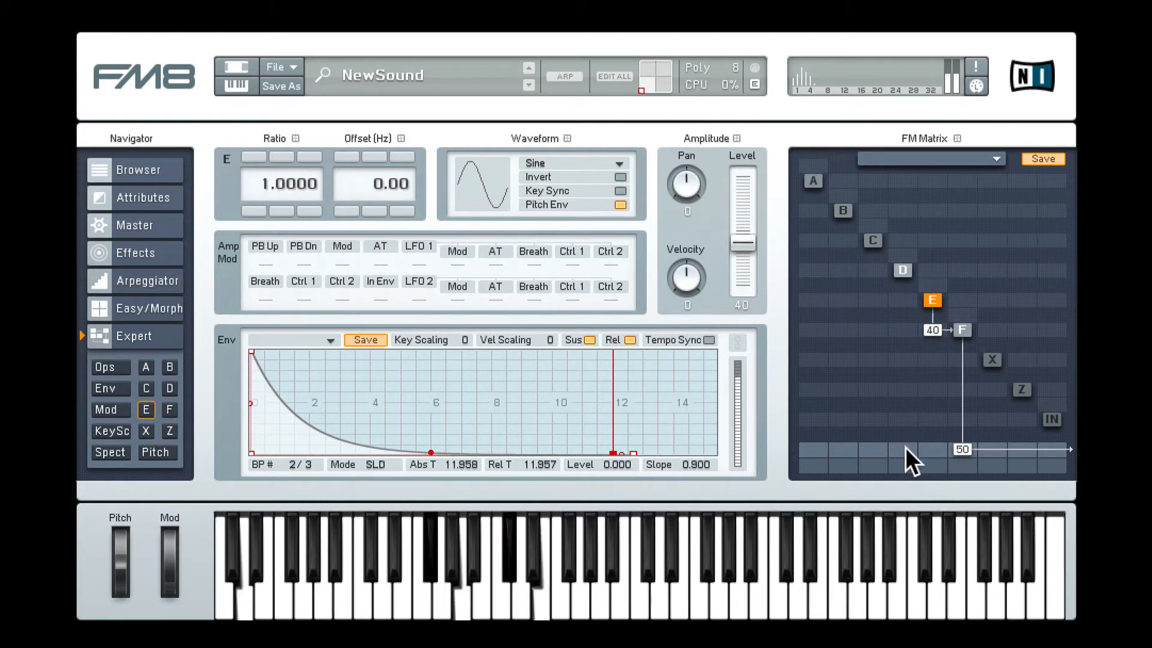
drag(905, 447, 913, 403)
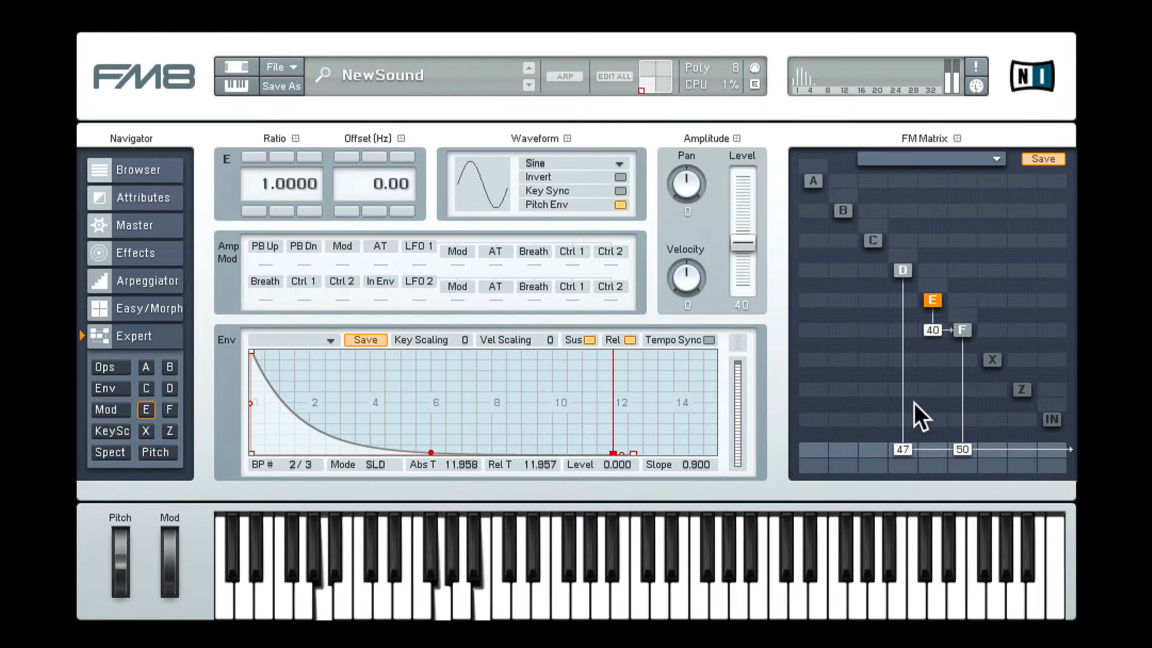
Step: Make operator D's envelope decay to level 0 at about 12.13 seconds and detune it to ratio 0.9993 with a -0.91 Hz offset
click(902, 269)
drag(264, 352, 619, 456)
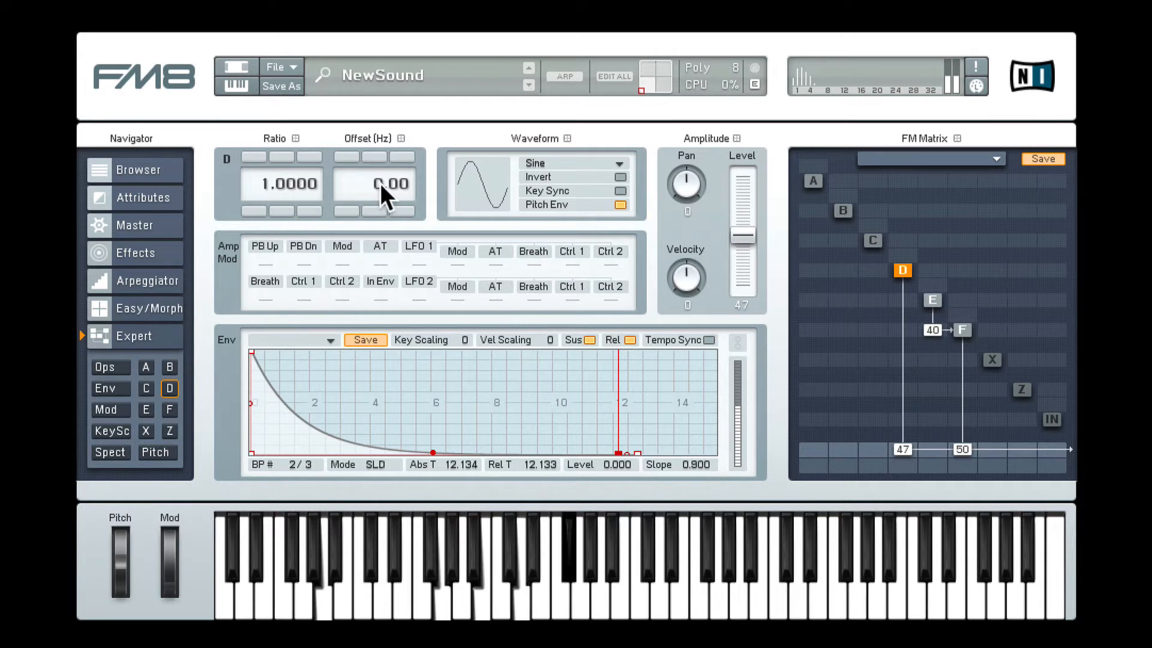
click(309, 209)
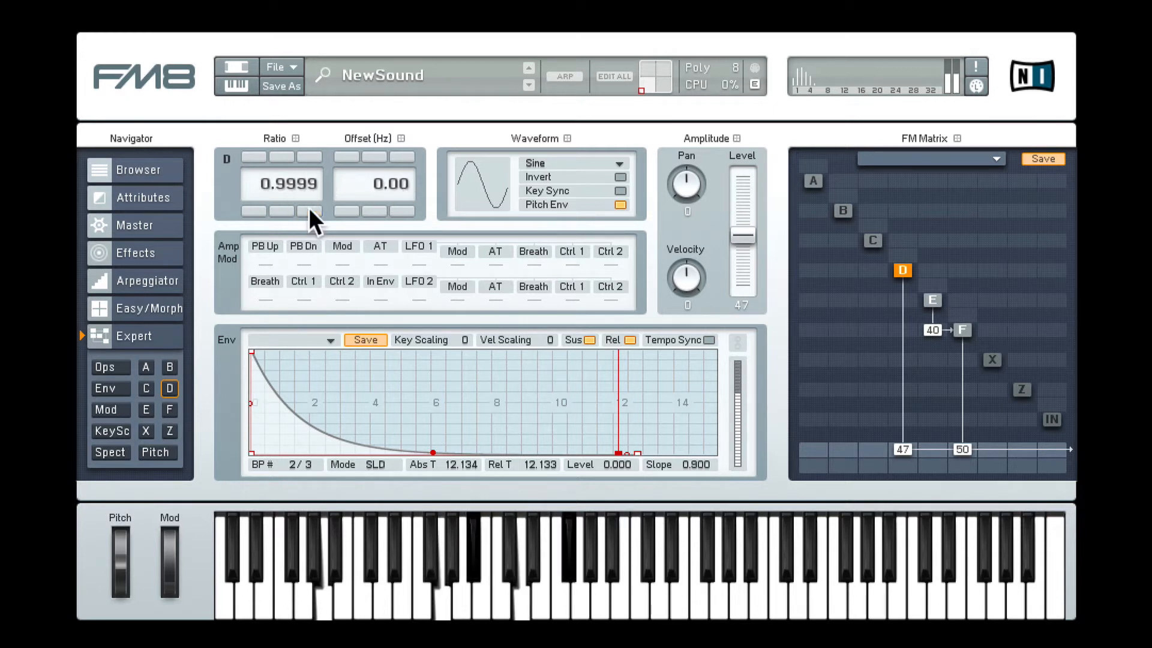
click(309, 209)
drag(396, 182, 393, 278)
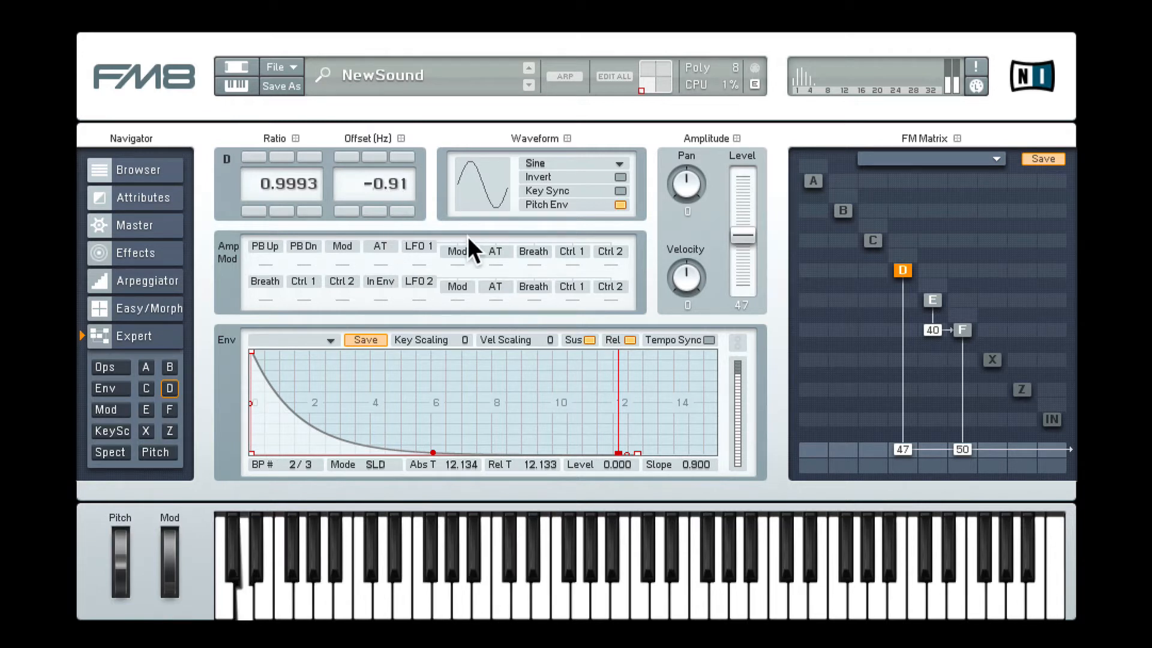
click(960, 327)
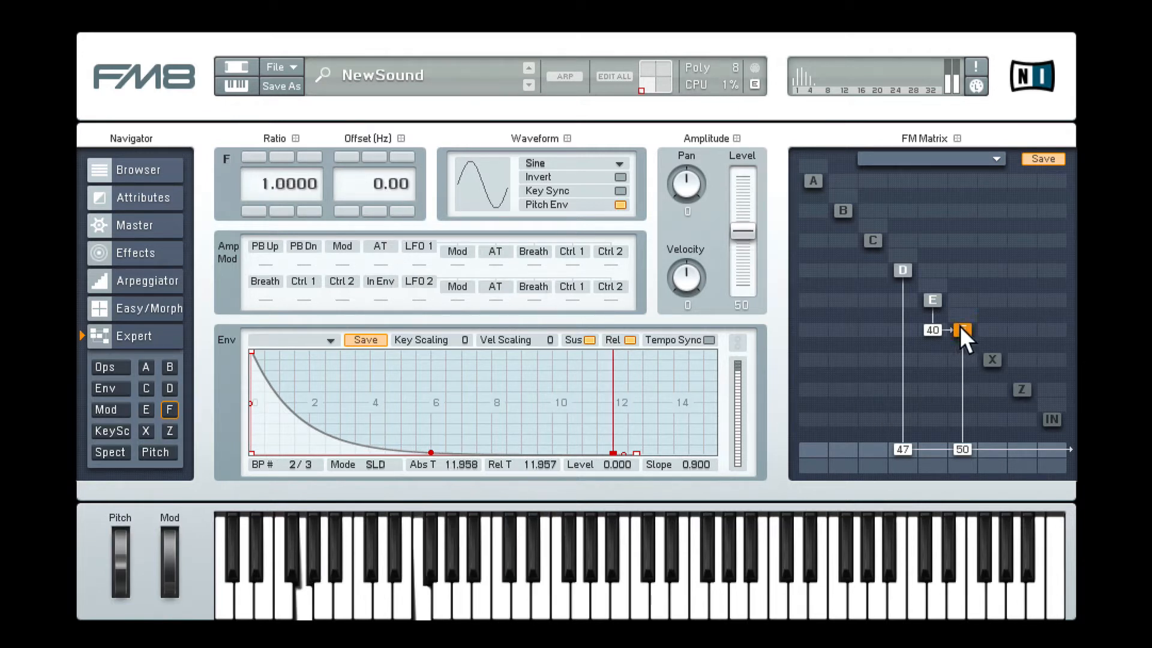
click(904, 274)
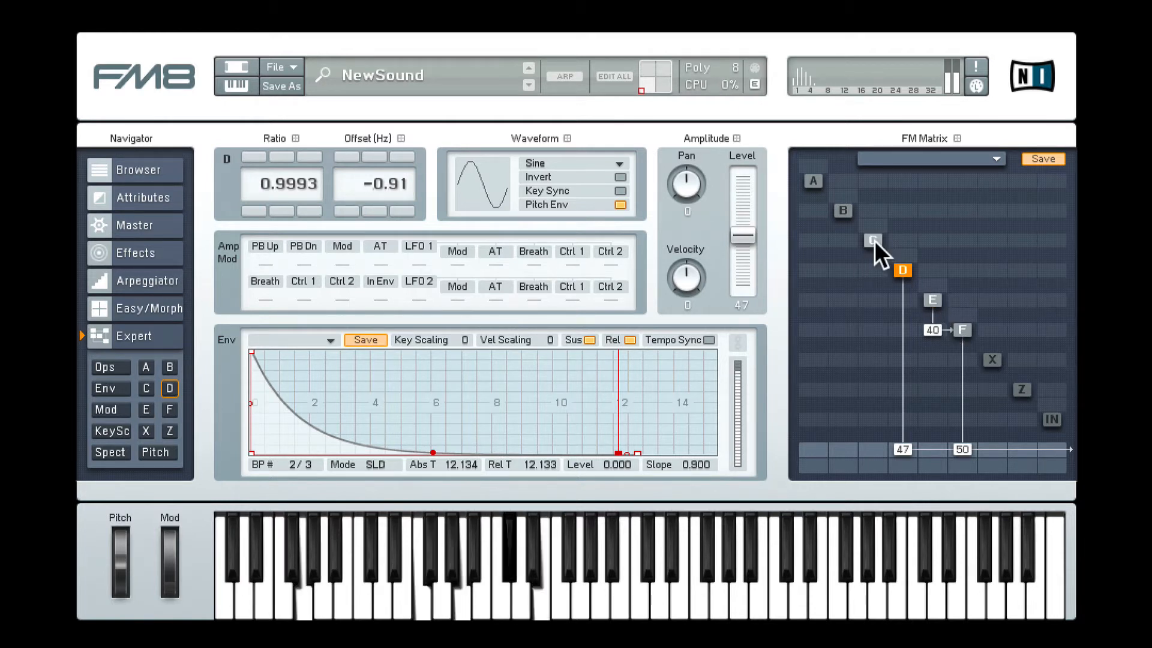
Step: Modulate operator D with operator C at 31 and make C's envelope decay to level 0 at about 11.96 seconds
drag(874, 268, 889, 240)
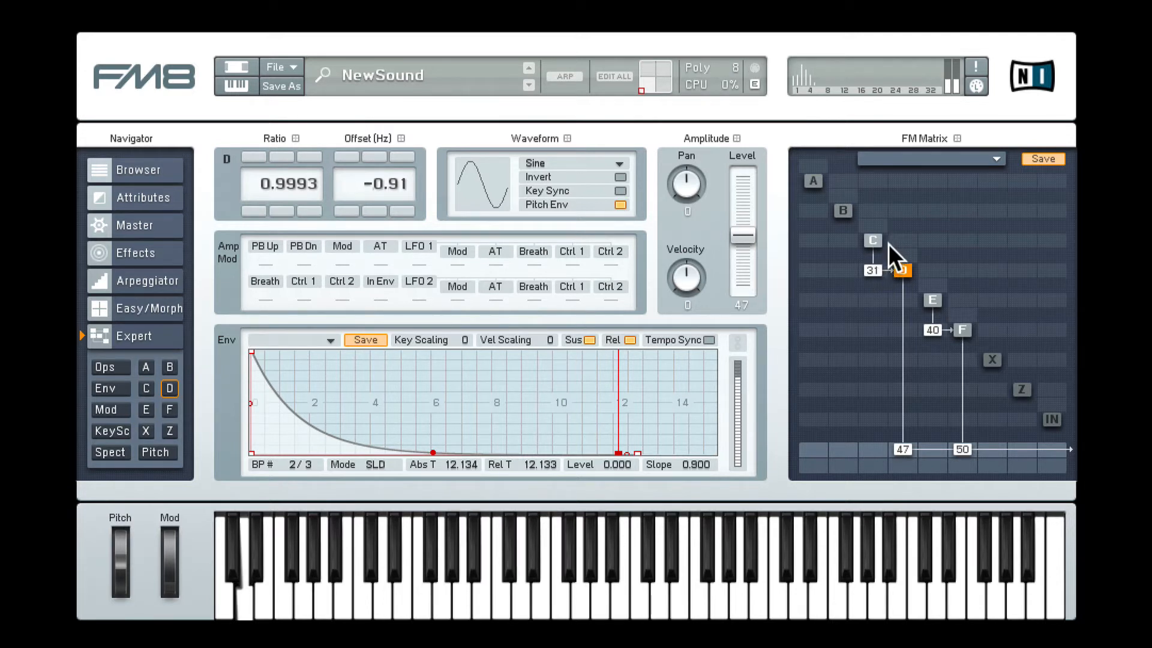
click(874, 241)
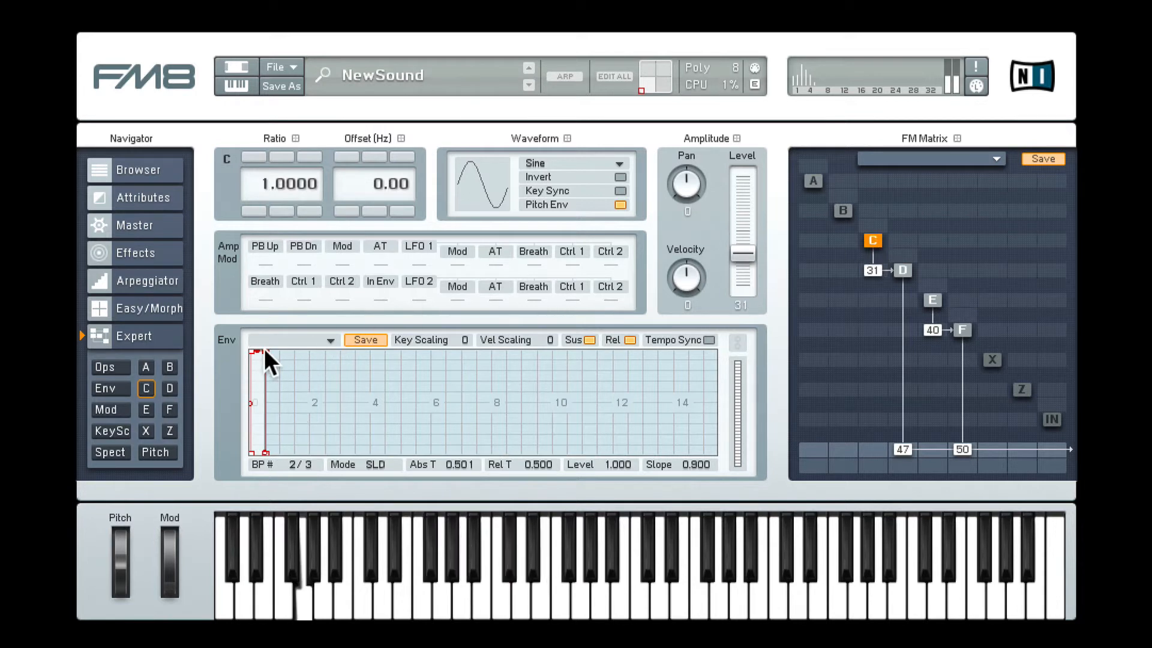
drag(264, 350, 611, 459)
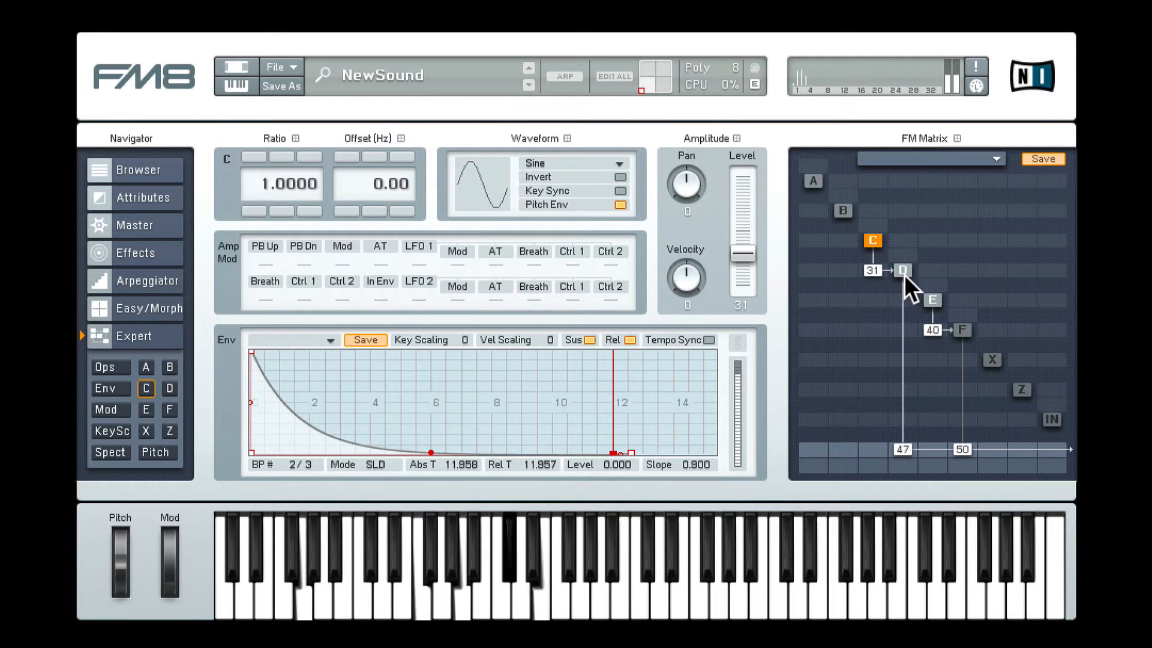
Step: Add self-feedback of 25 to operator C in the FM matrix
drag(873, 223, 881, 203)
mouse_move(880, 223)
mouse_down()
mouse_move(870, 224)
mouse_move(879, 192)
mouse_move(877, 216)
mouse_up()
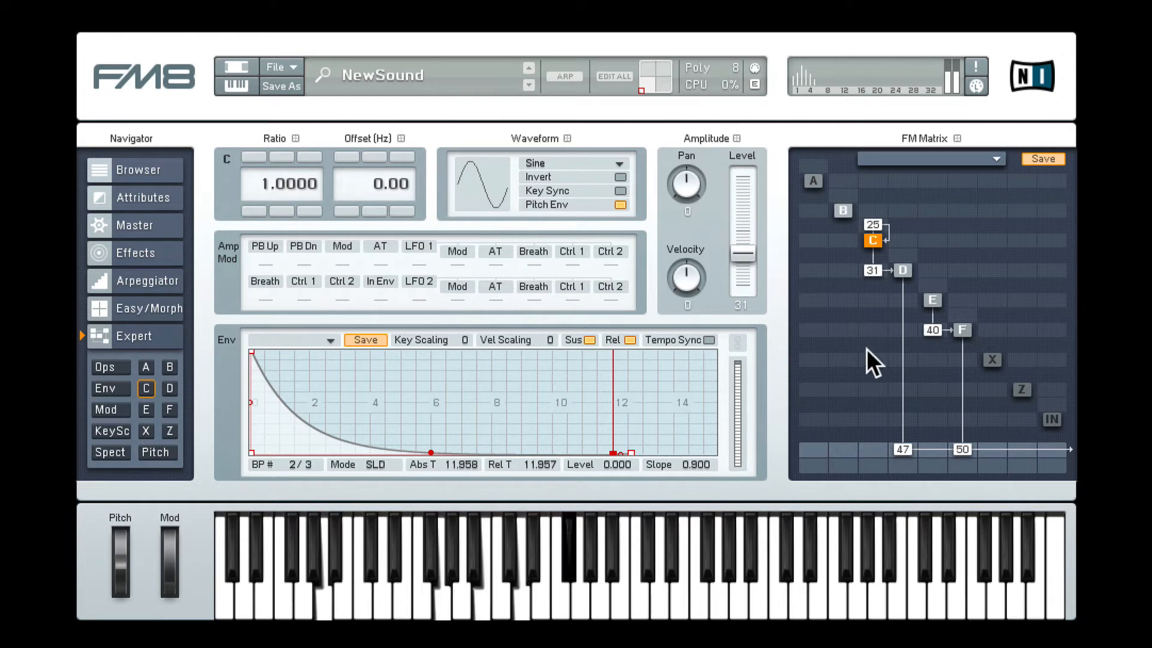
Step: Send operator B to the output at 36 and make its envelope decay to level 0 at about 6.01 seconds
drag(841, 448, 852, 403)
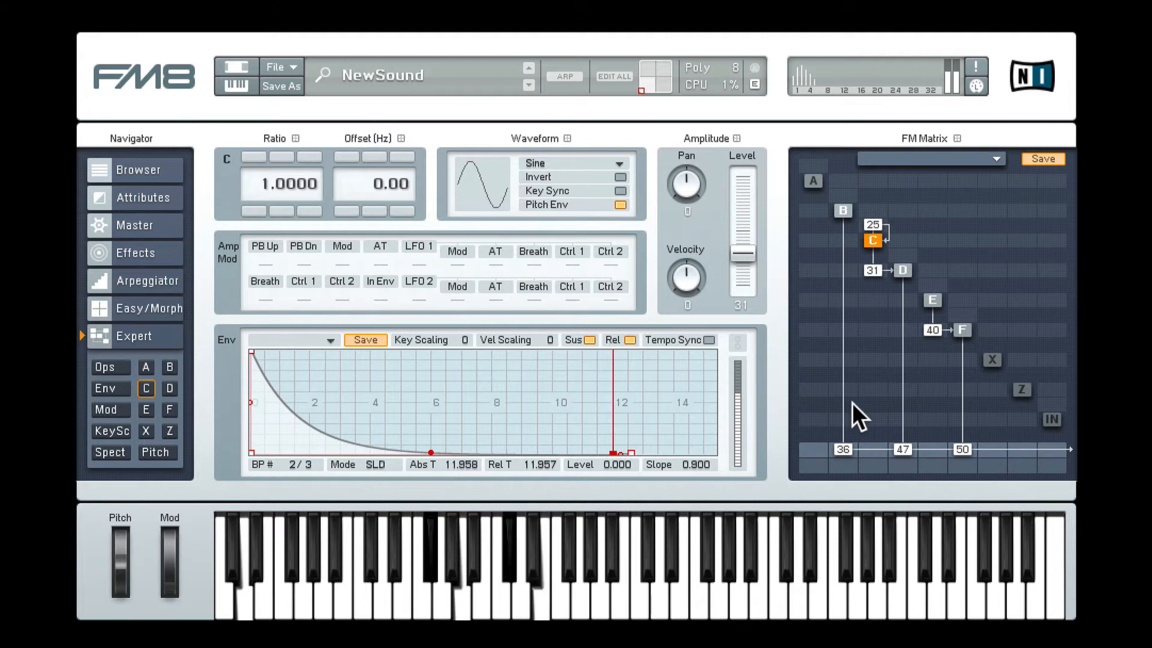
click(845, 209)
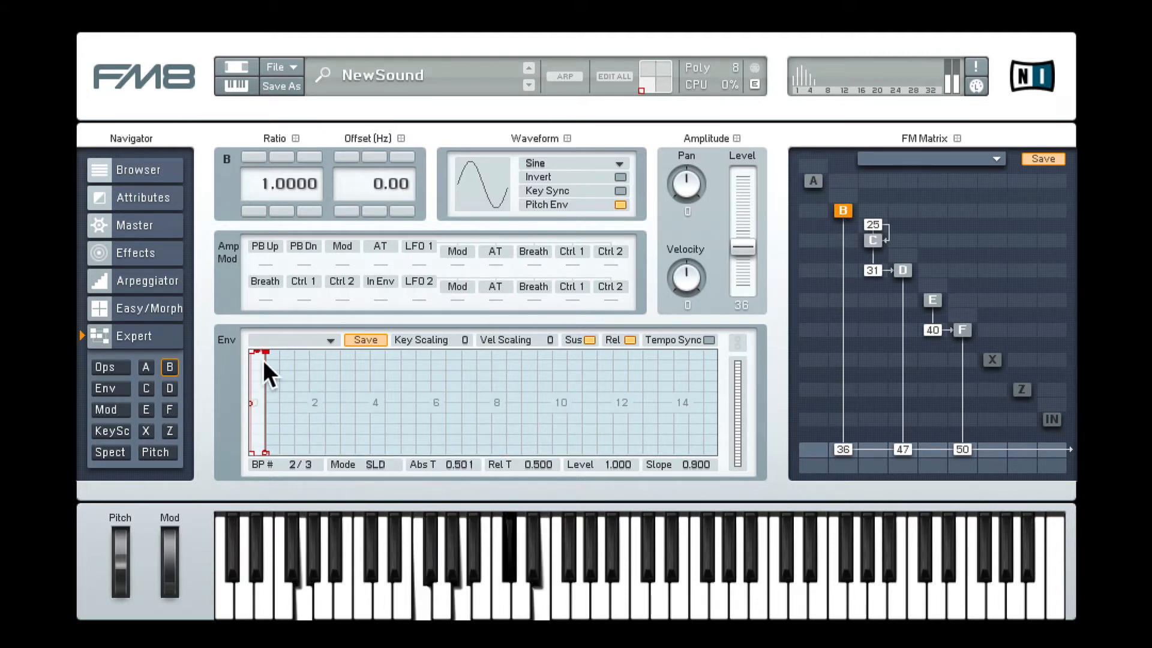
drag(266, 351, 432, 461)
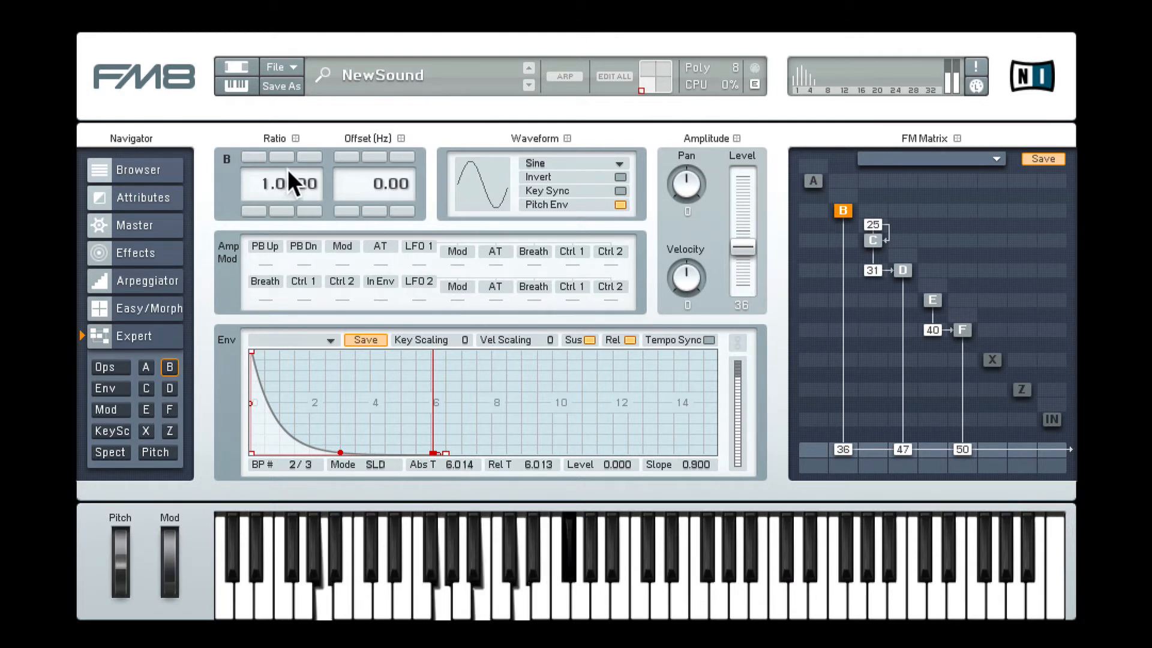
Step: Detune operator B to a ratio of 1.0010 with a frequency offset of 0.36 Hz
click(310, 156)
click(312, 156)
click(313, 155)
click(313, 156)
click(313, 156)
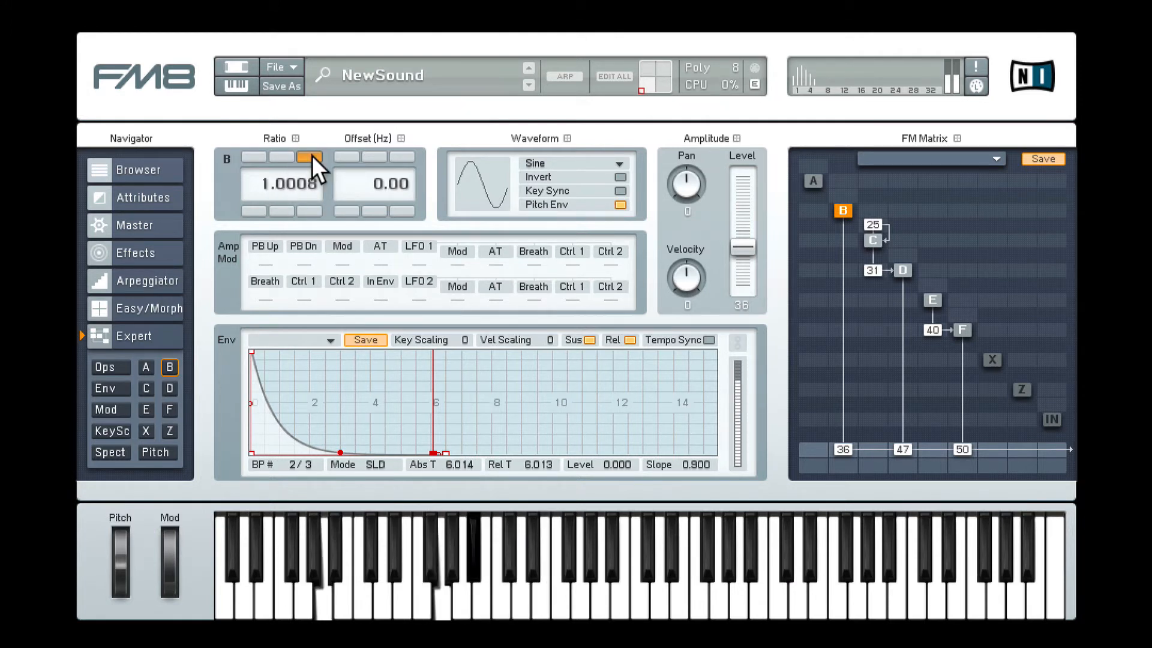
click(312, 156)
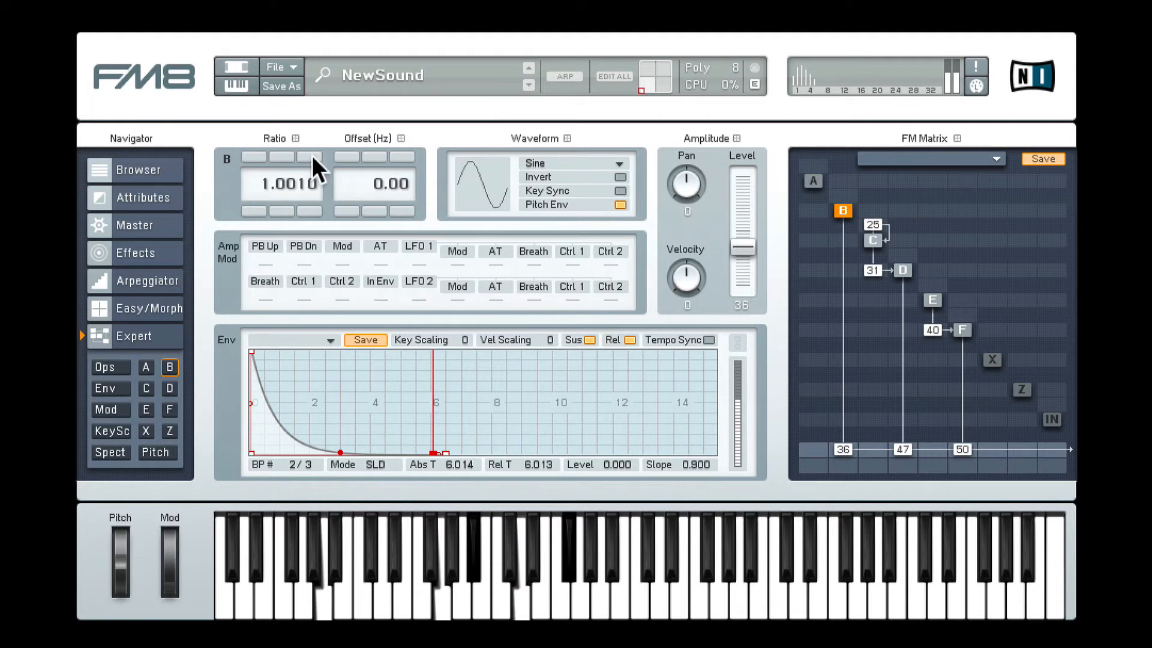
click(402, 156)
click(401, 156)
click(402, 156)
click(402, 156)
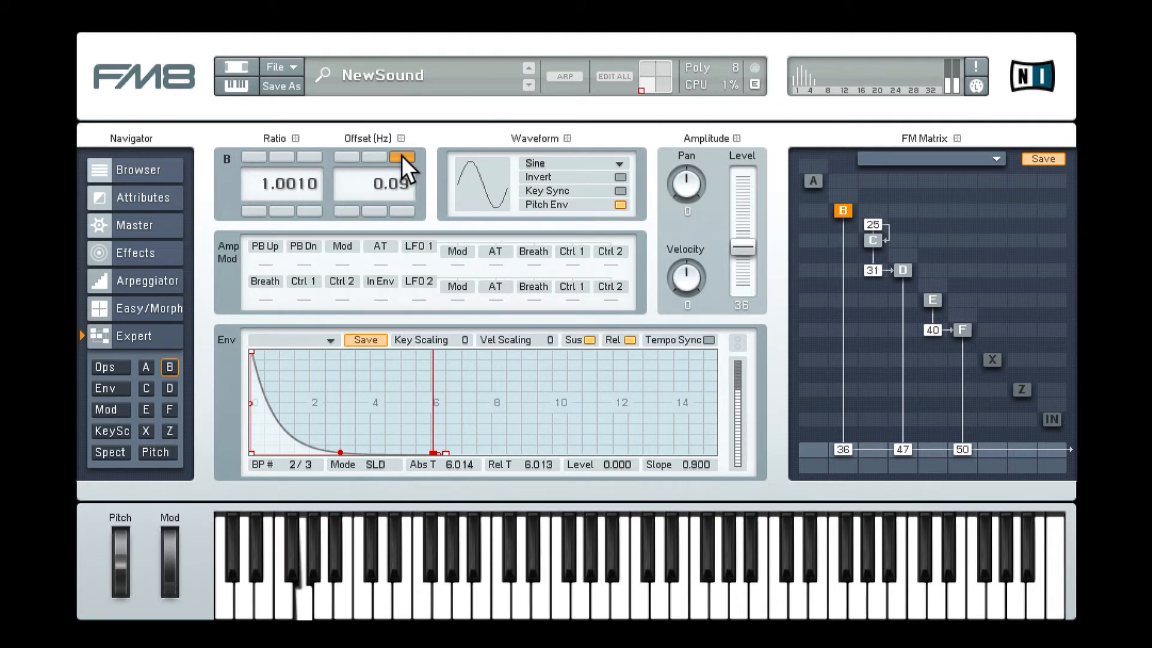
click(402, 156)
click(401, 156)
click(401, 156)
mouse_move(396, 180)
mouse_down()
mouse_move(398, 168)
mouse_move(402, 181)
mouse_up()
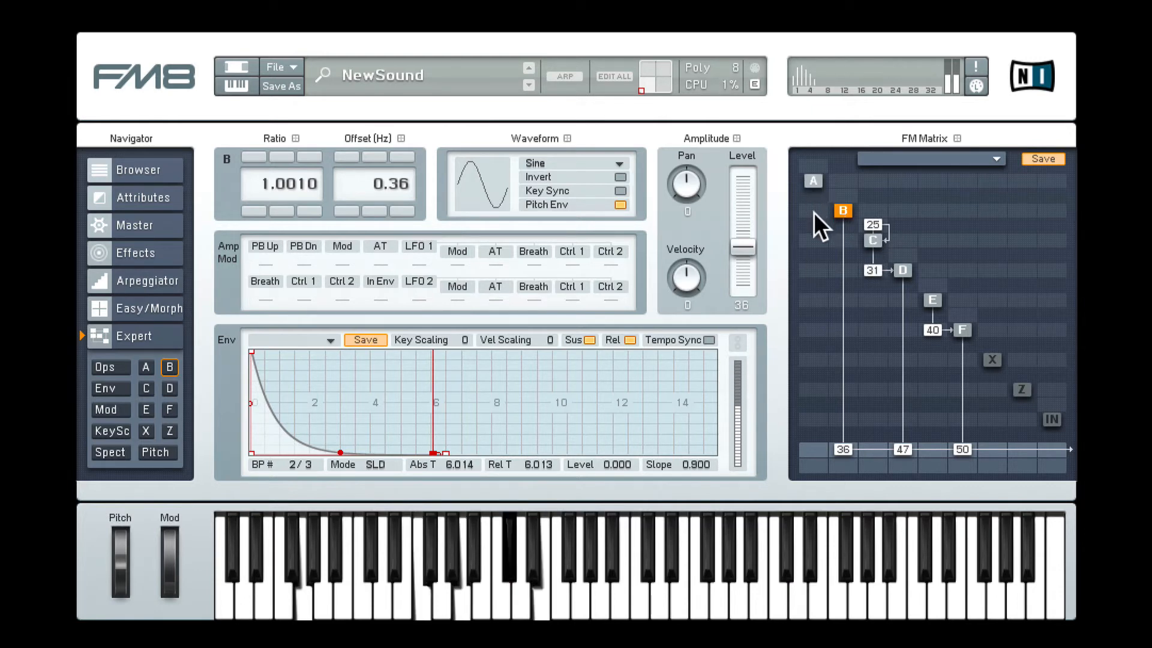
Step: Modulate operator B with operator A at 20 and set A's frequency ratio to 26.0000
drag(813, 213, 830, 200)
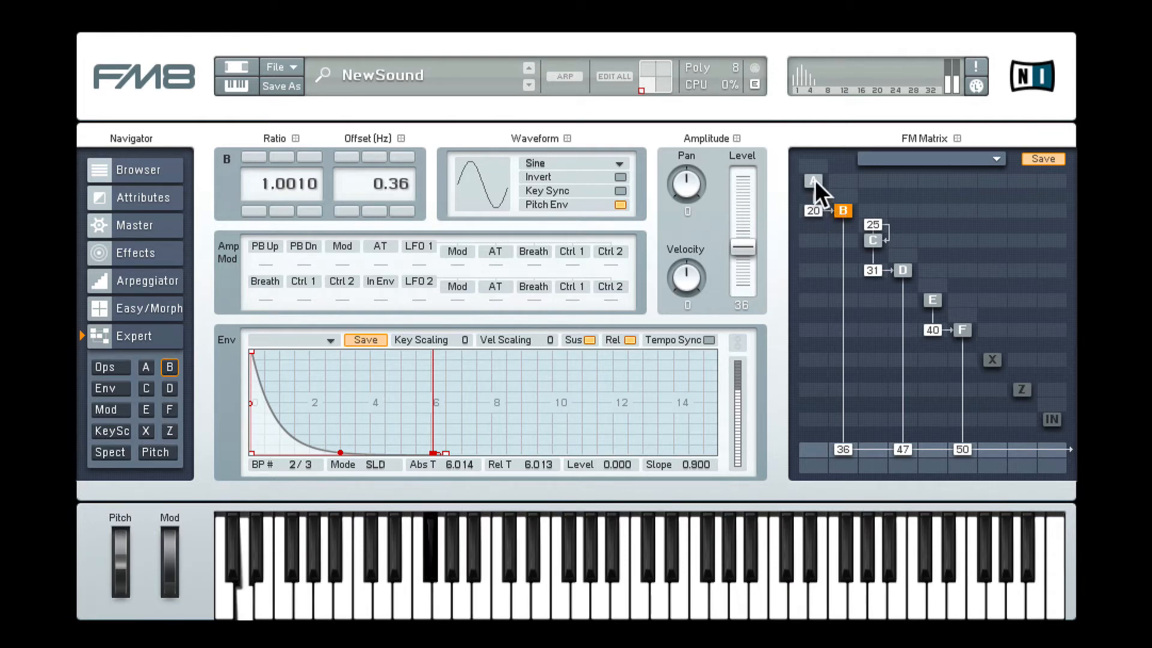
click(814, 181)
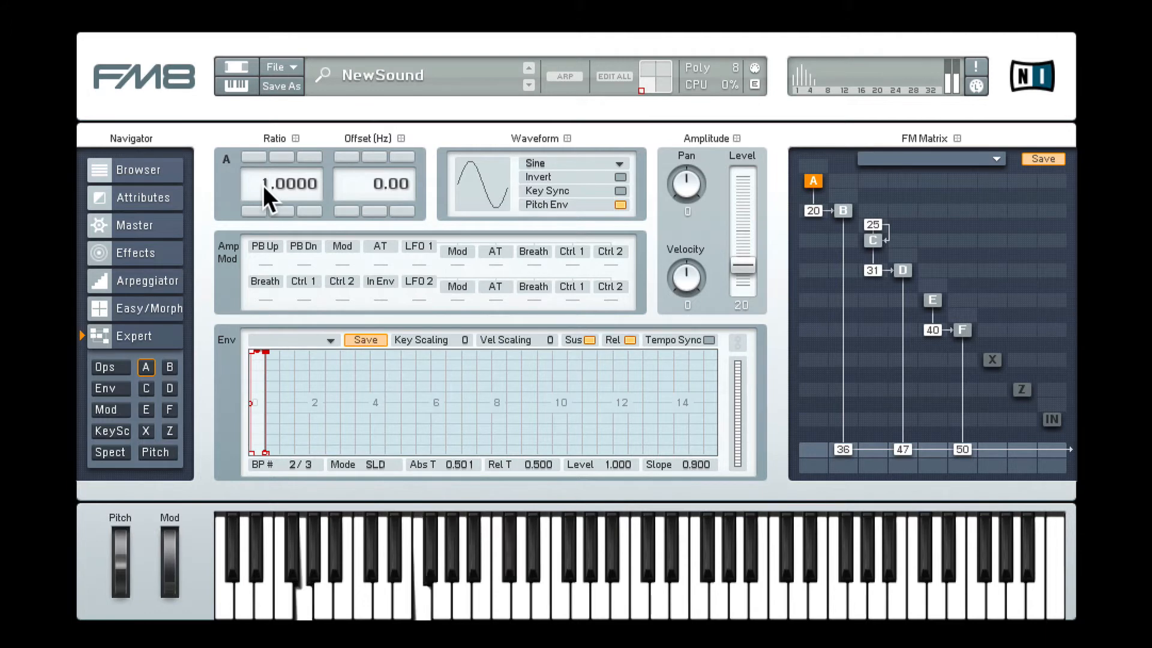
click(112, 367)
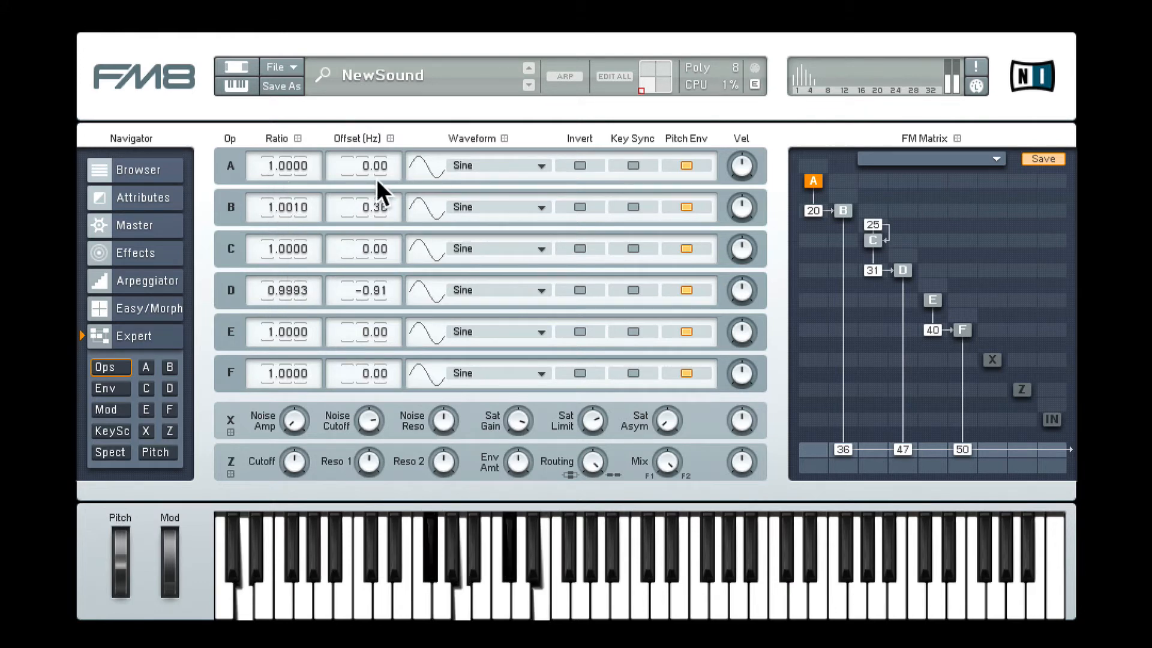
click(813, 176)
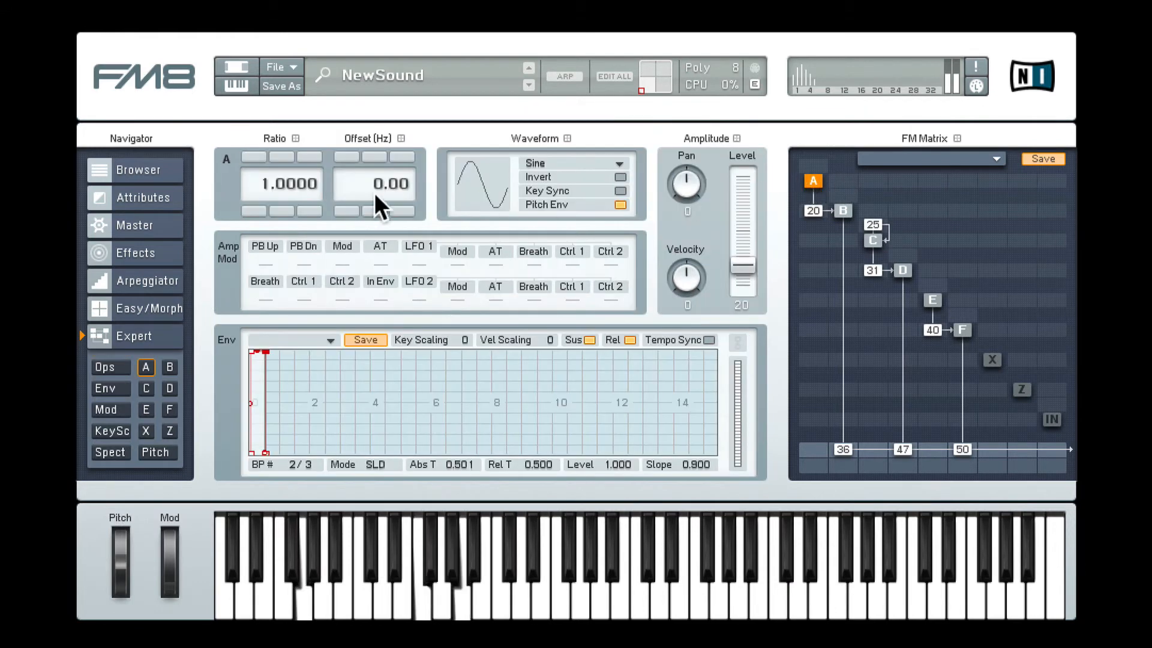
click(253, 158)
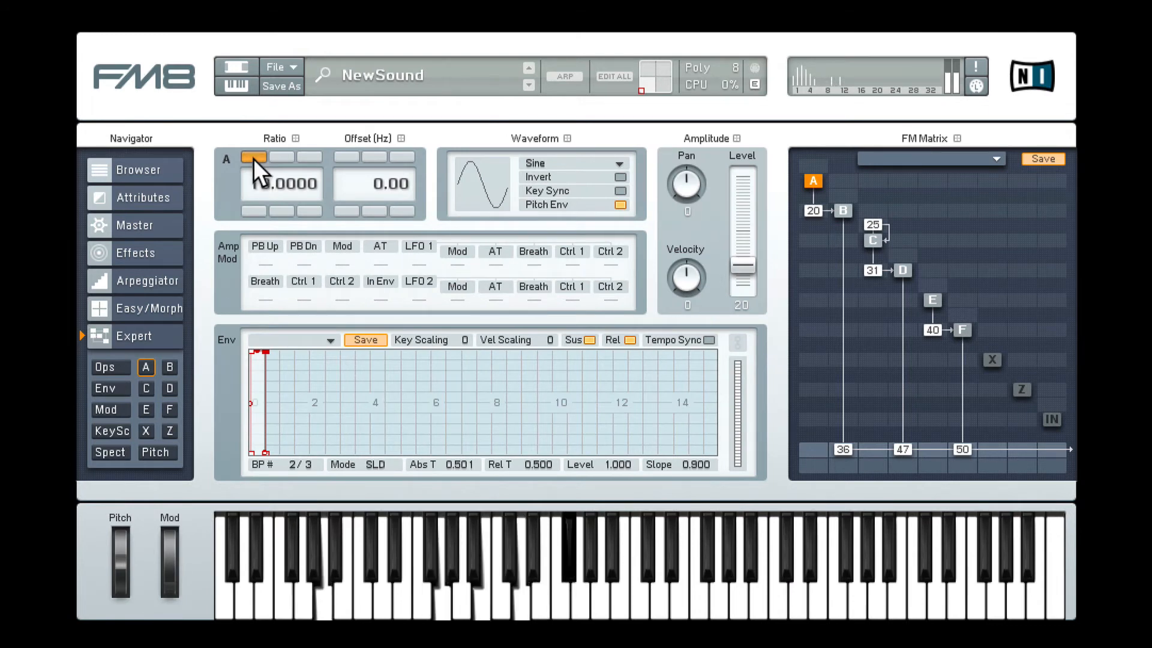
click(253, 158)
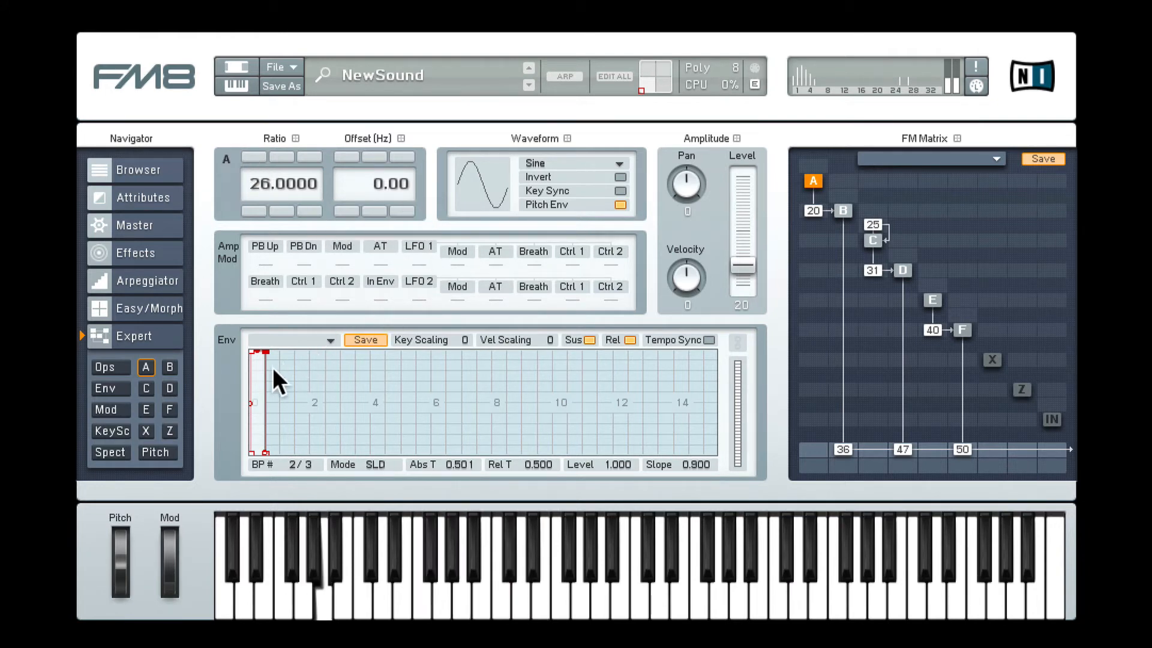
Step: Shorten operator A's envelope to a very fast decay reaching level 0 at about 0.138 seconds
drag(268, 372, 291, 451)
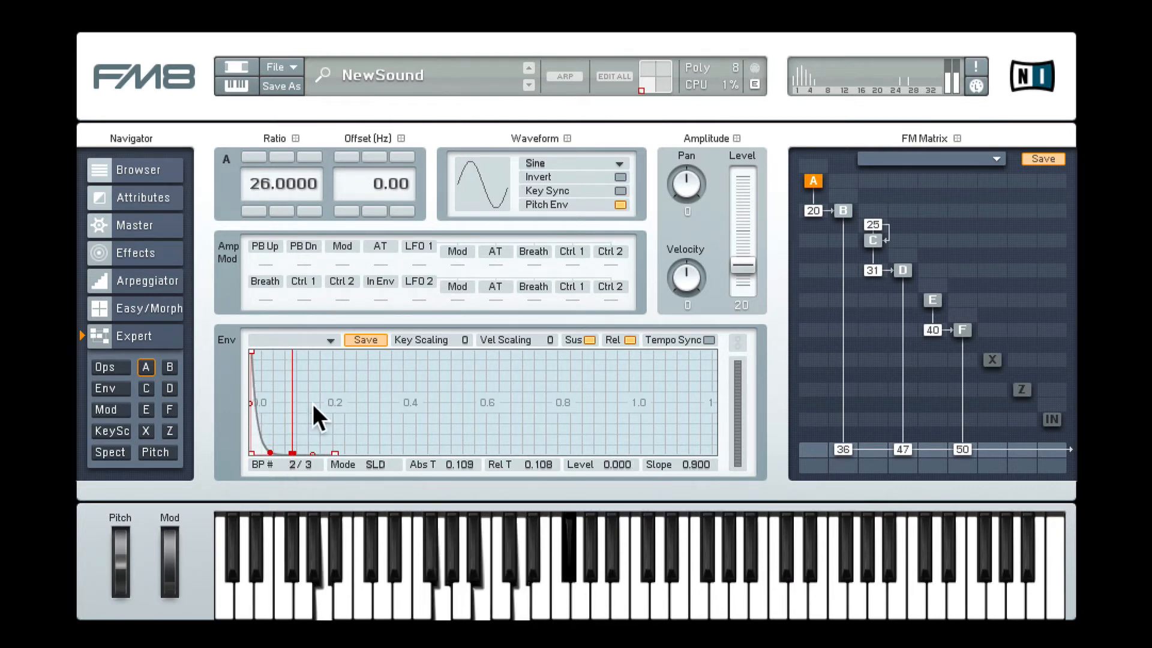
drag(311, 405, 455, 351)
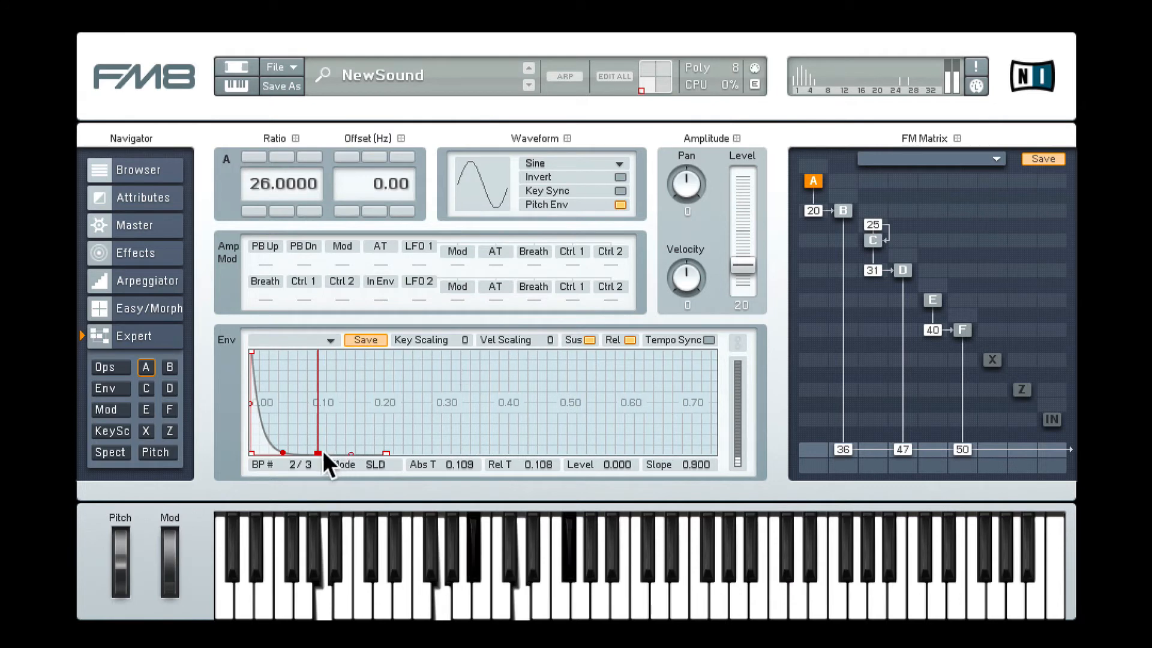
drag(322, 451, 333, 463)
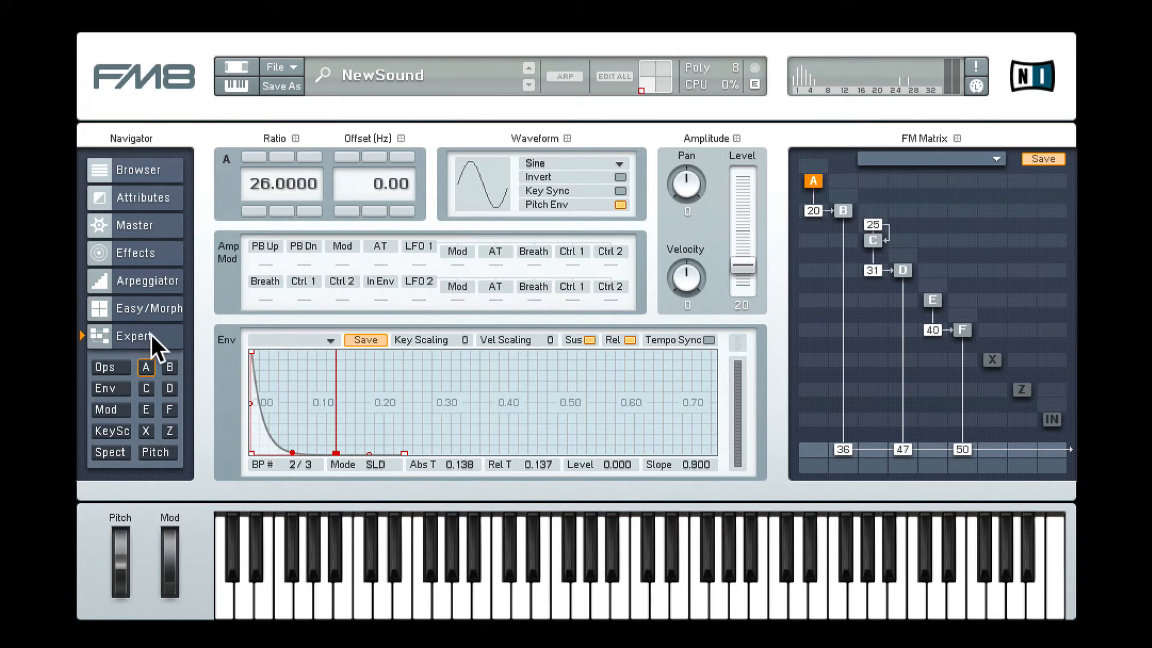
Step: Raise the velocity sensitivity of operators A to F, and key-scale operators A and C down to levels -28 and -29 at note 127
click(110, 366)
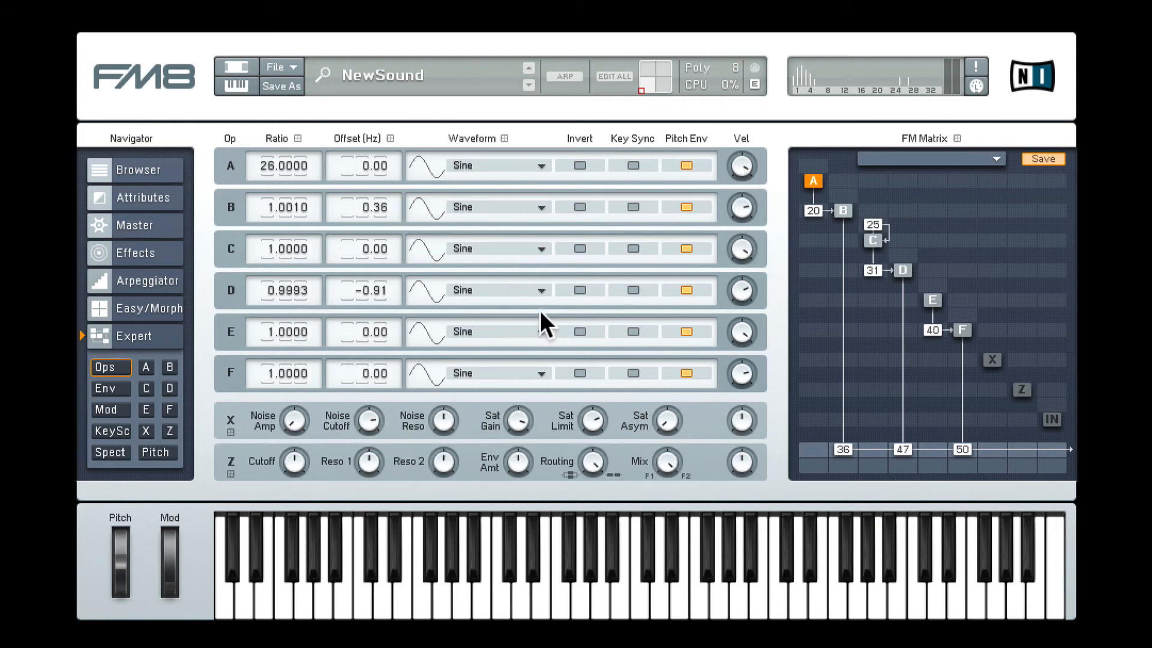
click(116, 430)
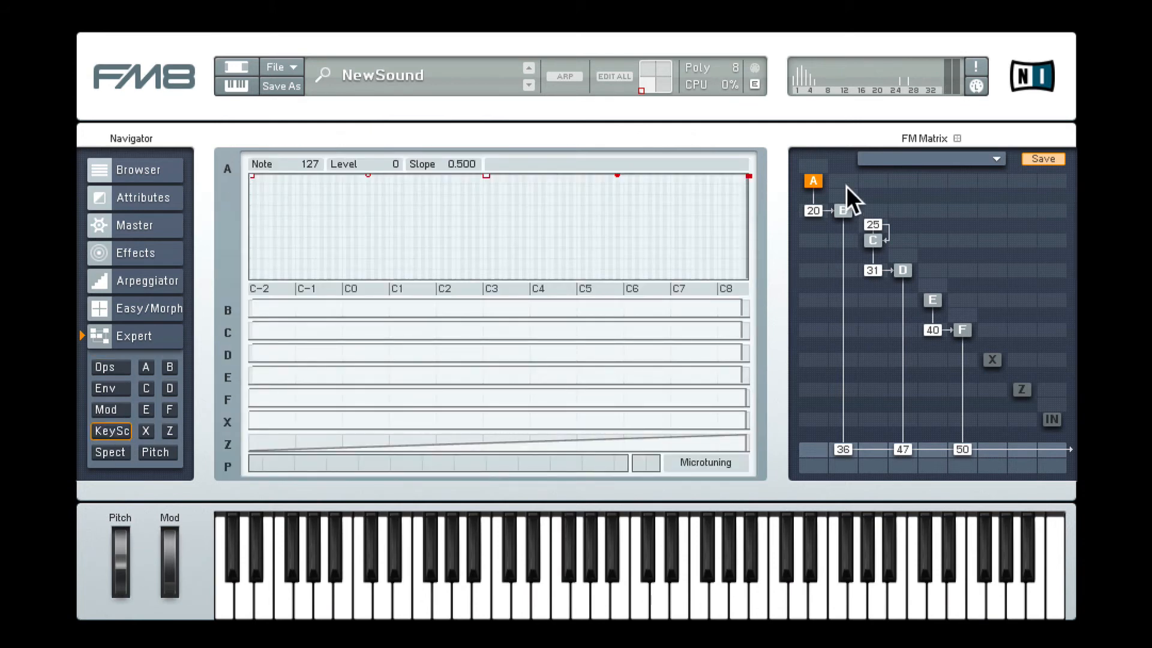
drag(748, 174, 748, 207)
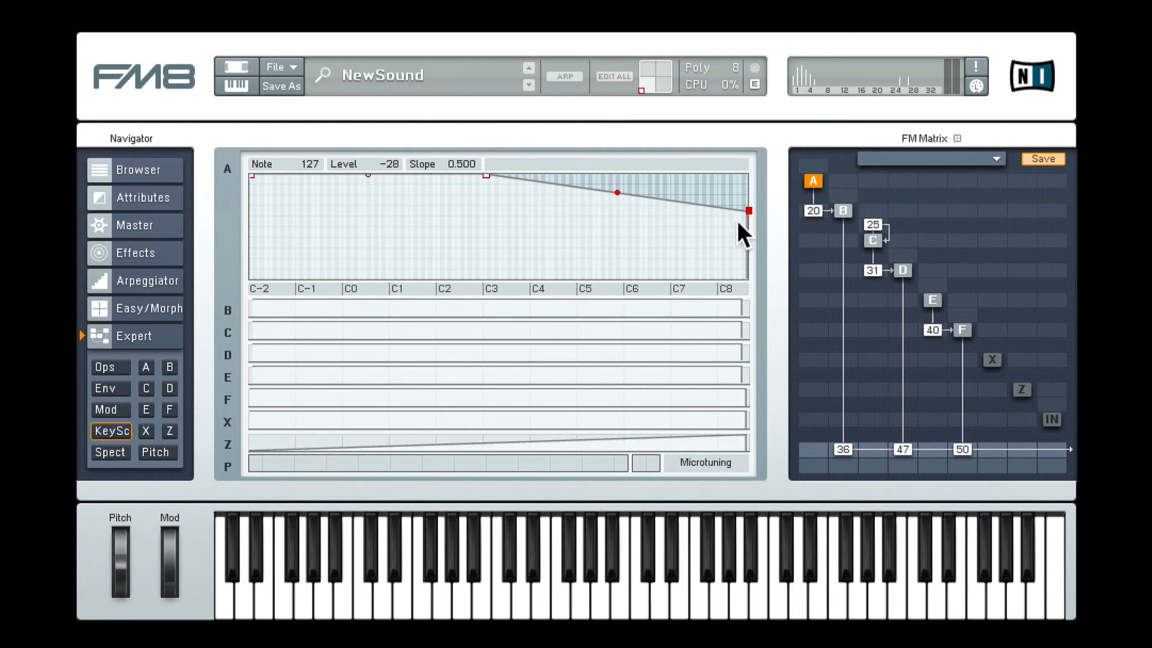
click(518, 328)
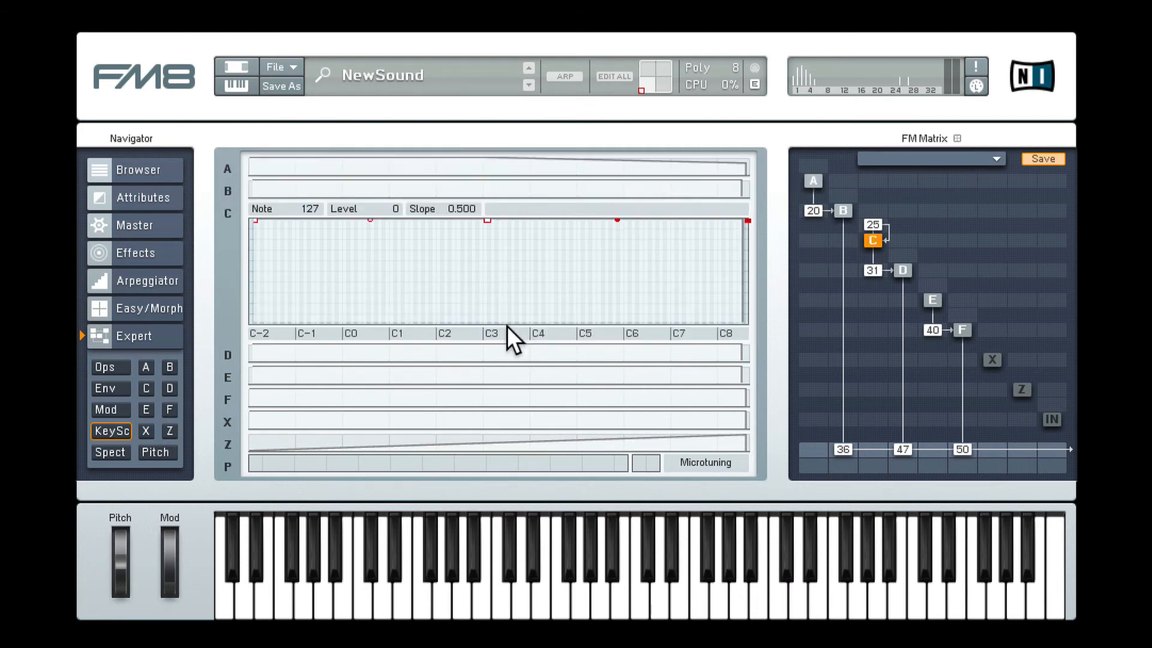
drag(746, 220, 746, 255)
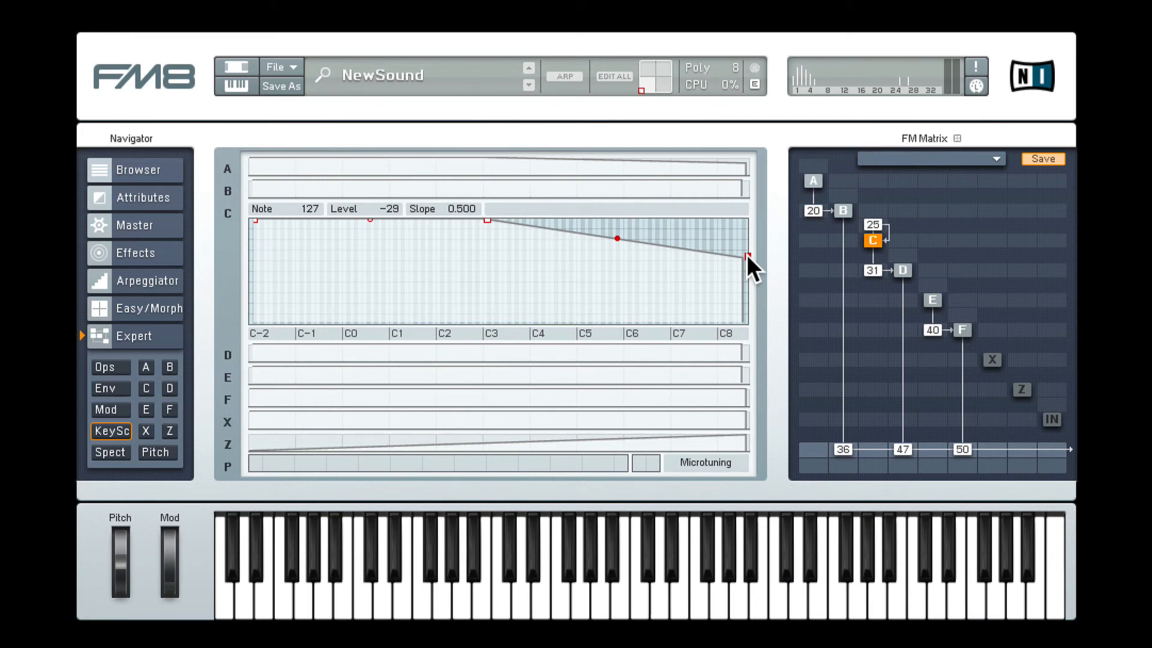
click(112, 364)
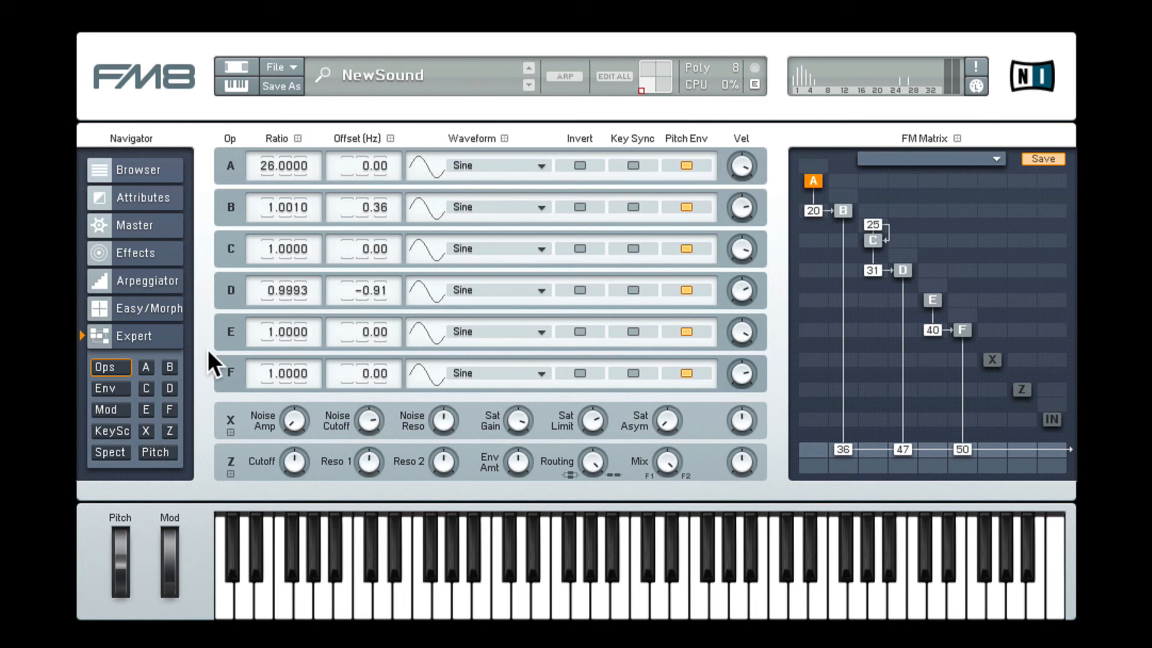
Step: Set the master unison to 2 voices with a pan of 80 and a detune of about 48
click(146, 226)
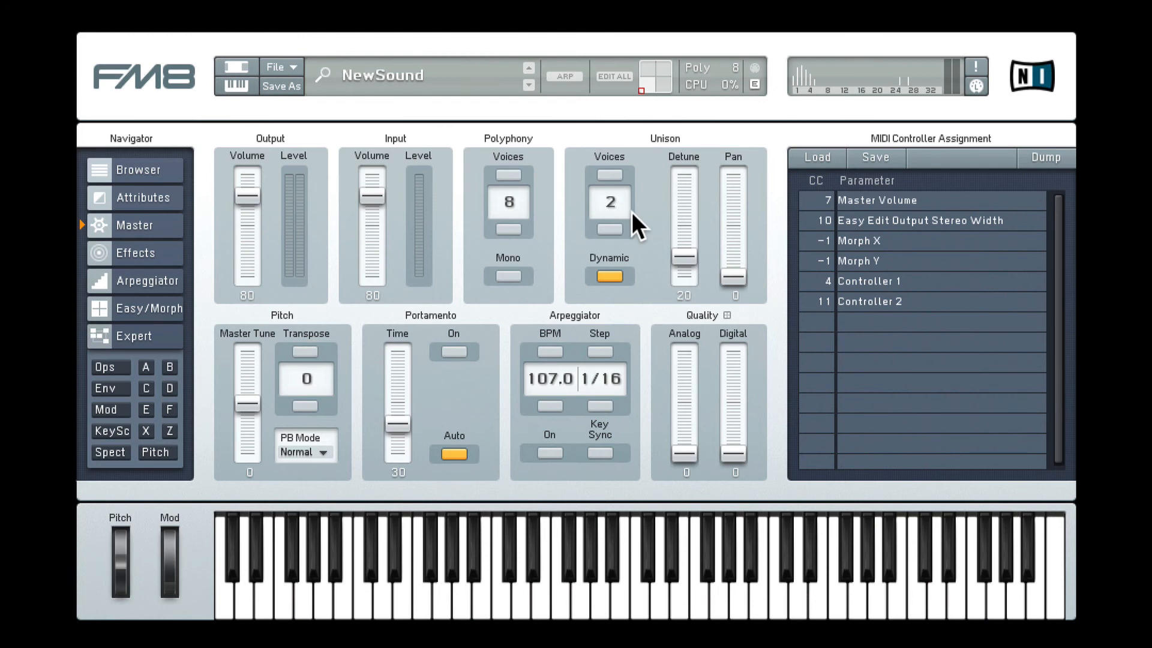
drag(685, 257, 736, 170)
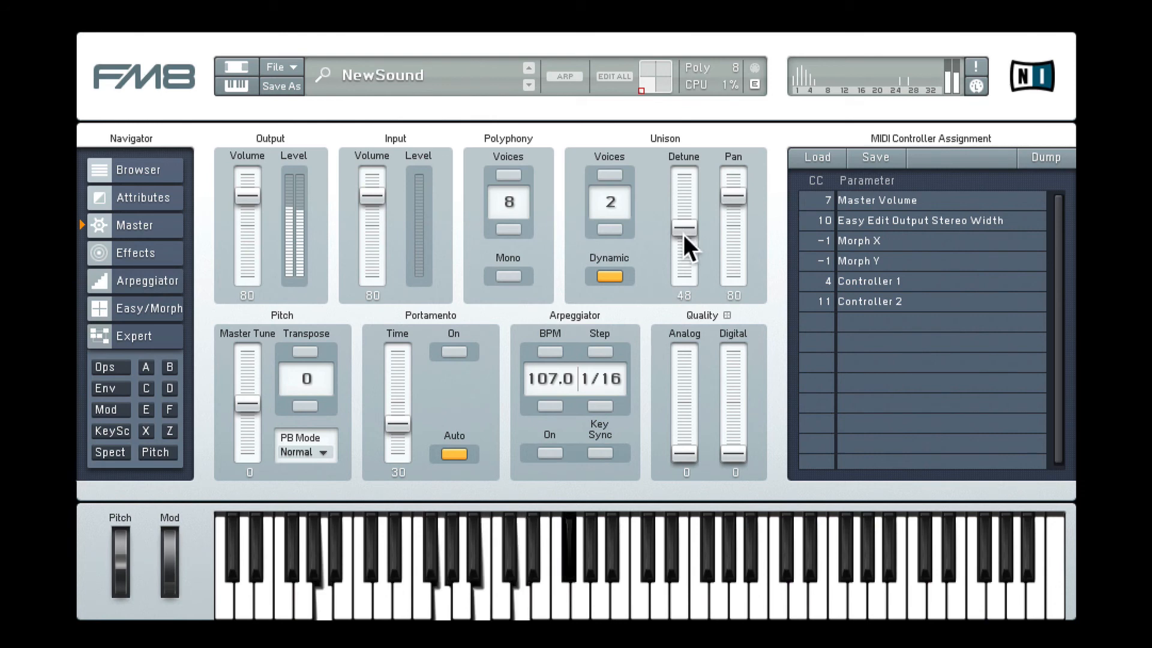
mouse_move(682, 228)
mouse_down()
mouse_move(683, 183)
mouse_move(685, 225)
mouse_up()
Step: Add a Phaser effect to the patch and set its dry/wet mix to 38
click(145, 253)
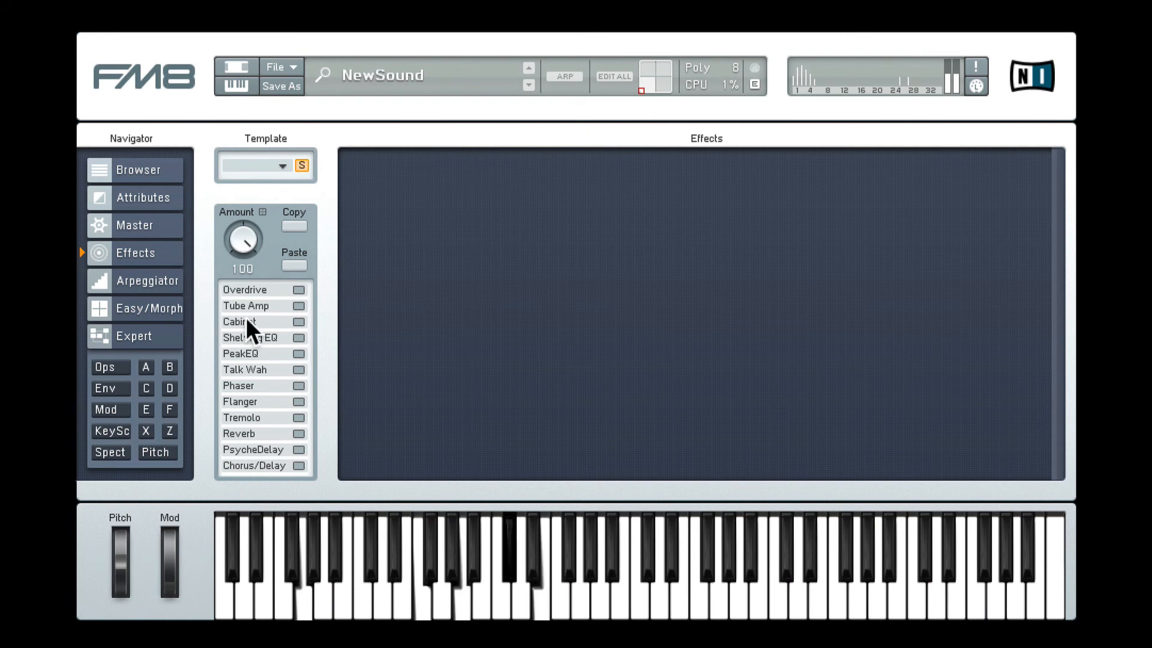
click(298, 386)
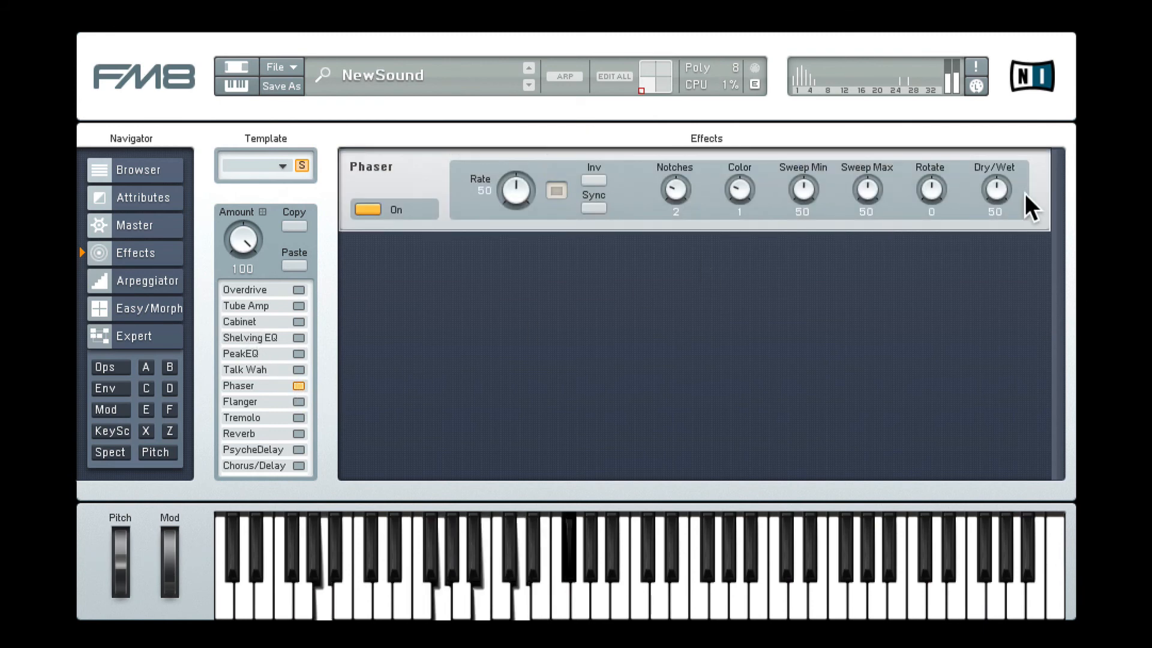
drag(998, 197, 998, 201)
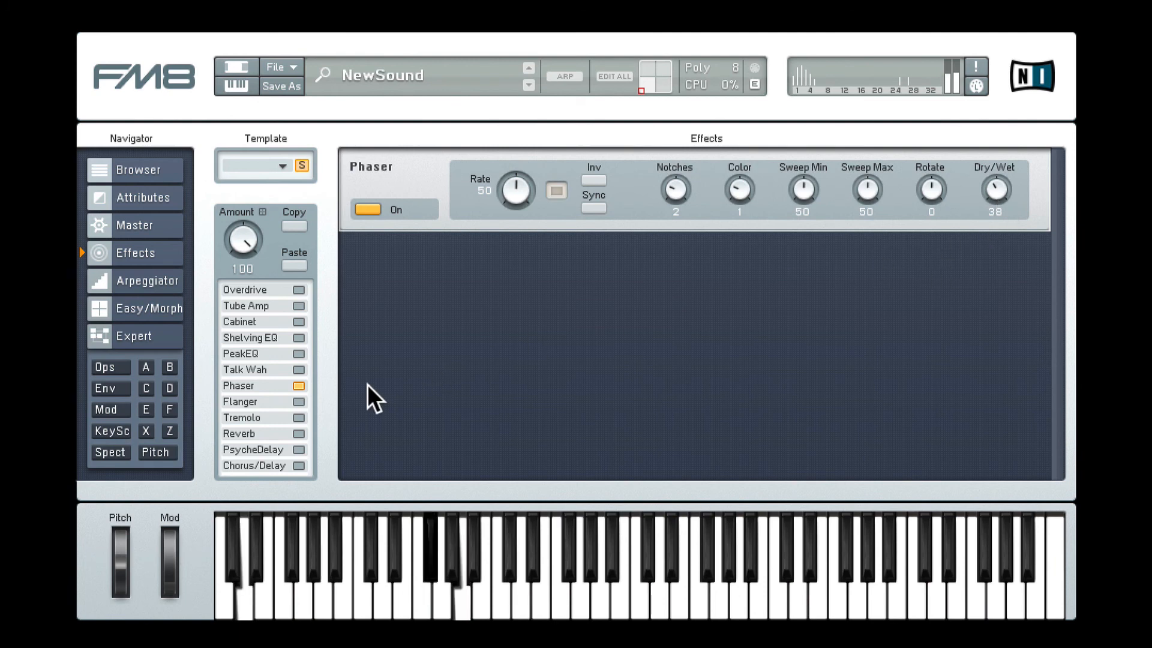
Step: Add a Chorus/Delay effect with dry/wet 39, mod depth 44, mod rate 40 and feedback 48
click(298, 465)
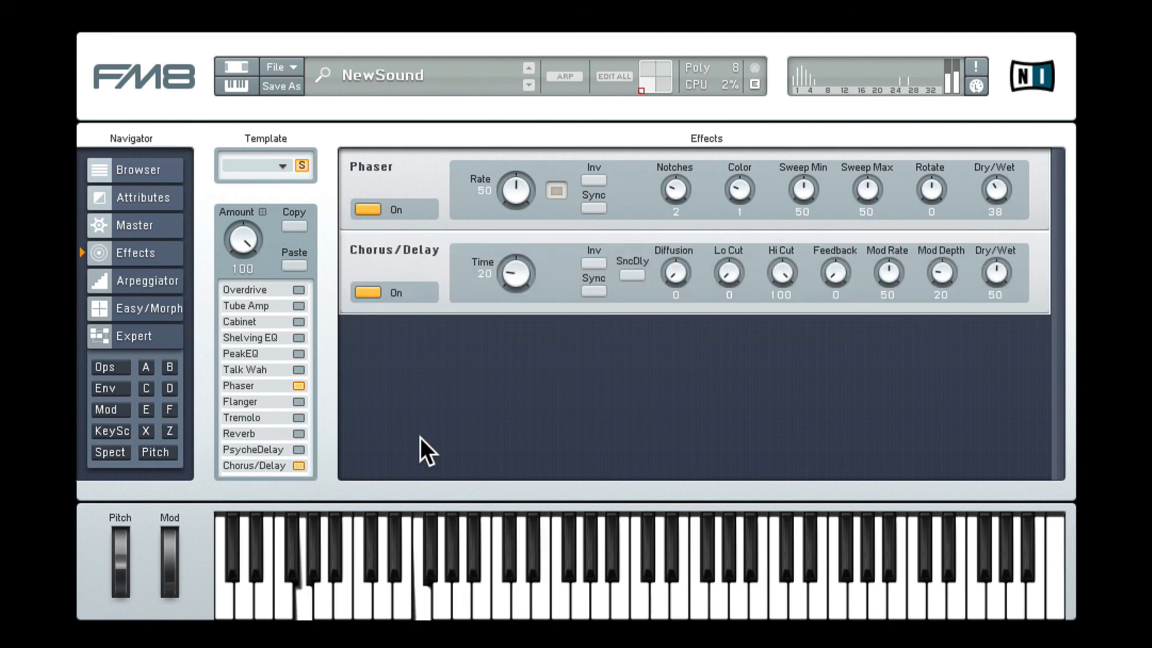
drag(995, 271, 946, 241)
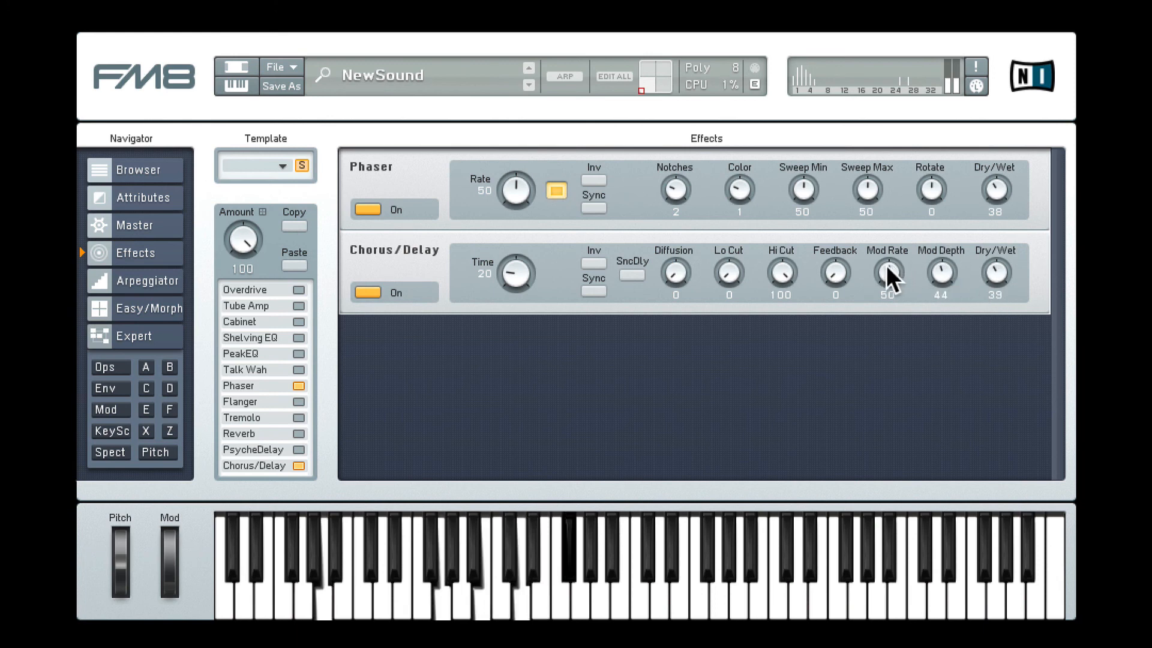
drag(887, 268, 845, 216)
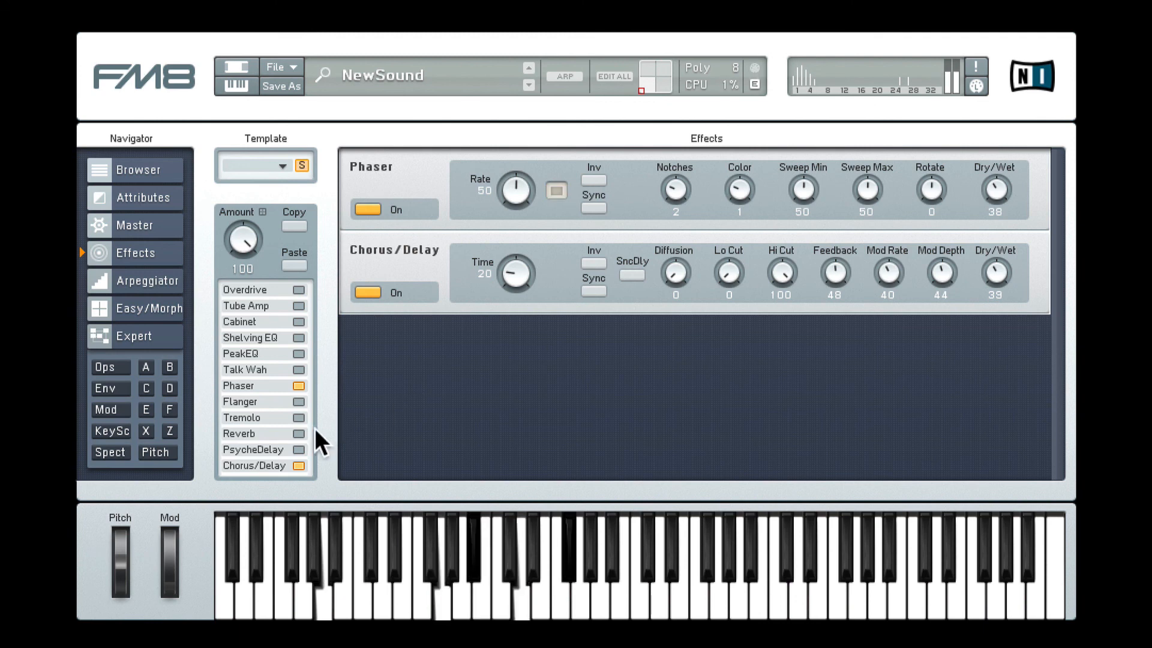
Step: Add a Reverb effect with its dry/wet mix at 37, and return to the overview of all operators
click(298, 433)
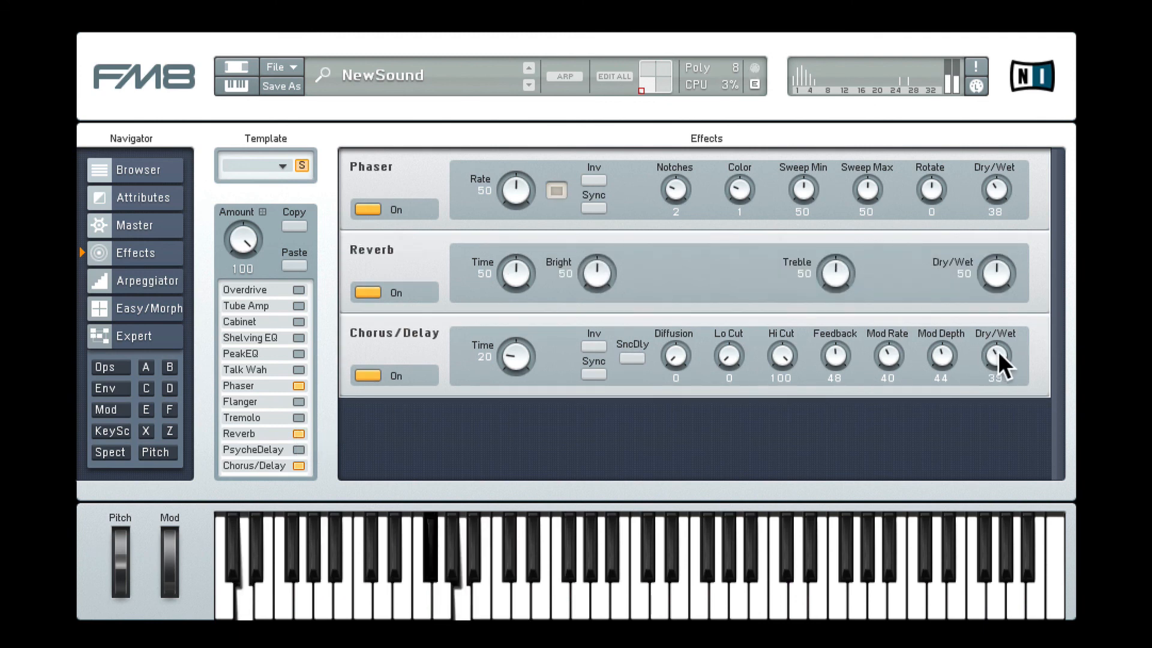
drag(1002, 274, 999, 288)
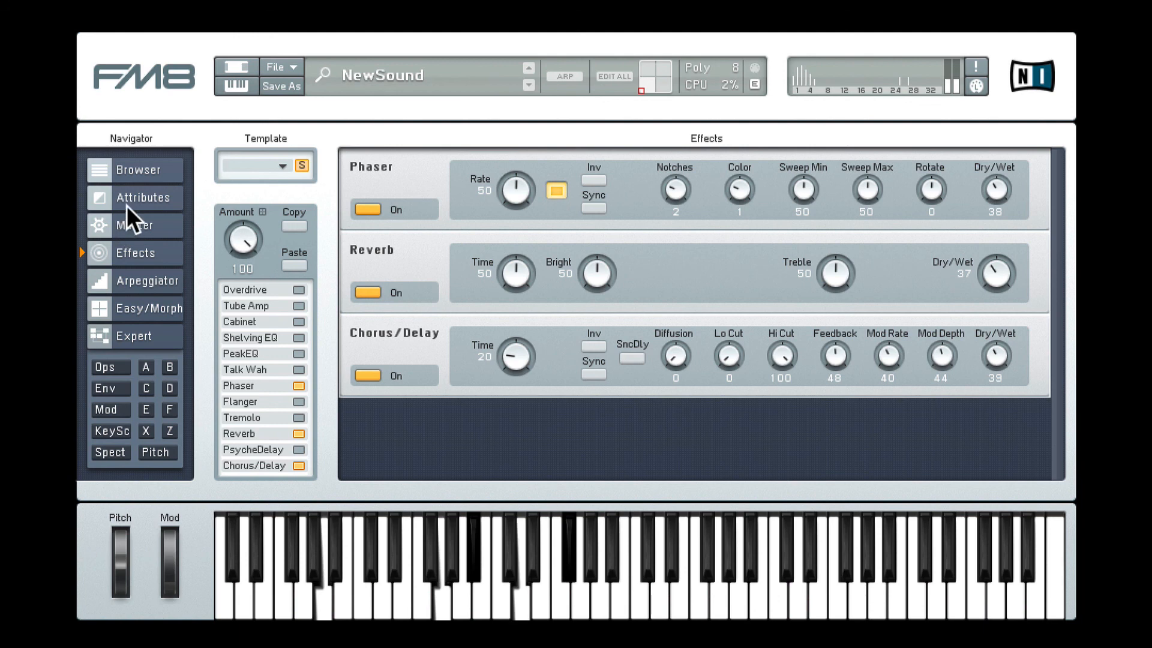
click(116, 366)
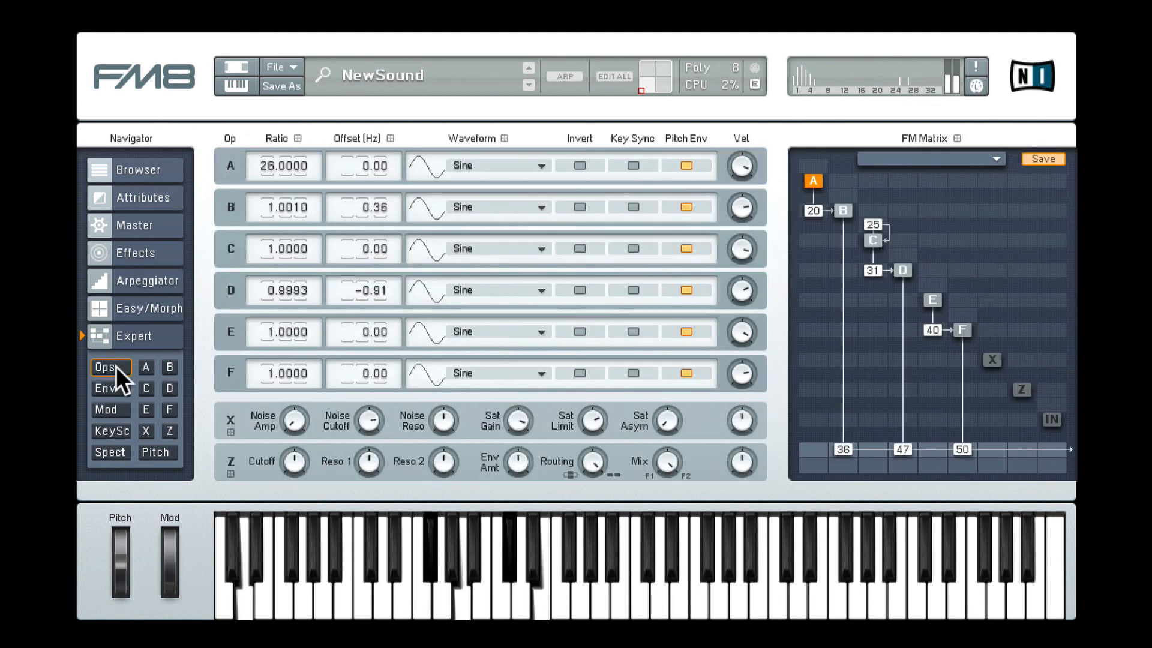